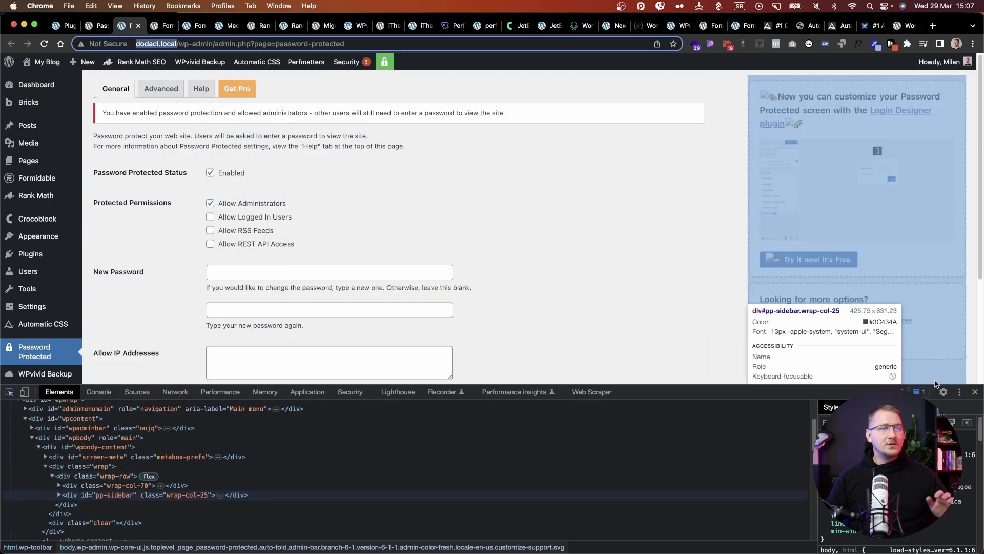
Step: Close the developer tools and read the Format Media Titles plugin description on WordPress.org
key(super+alt+i)
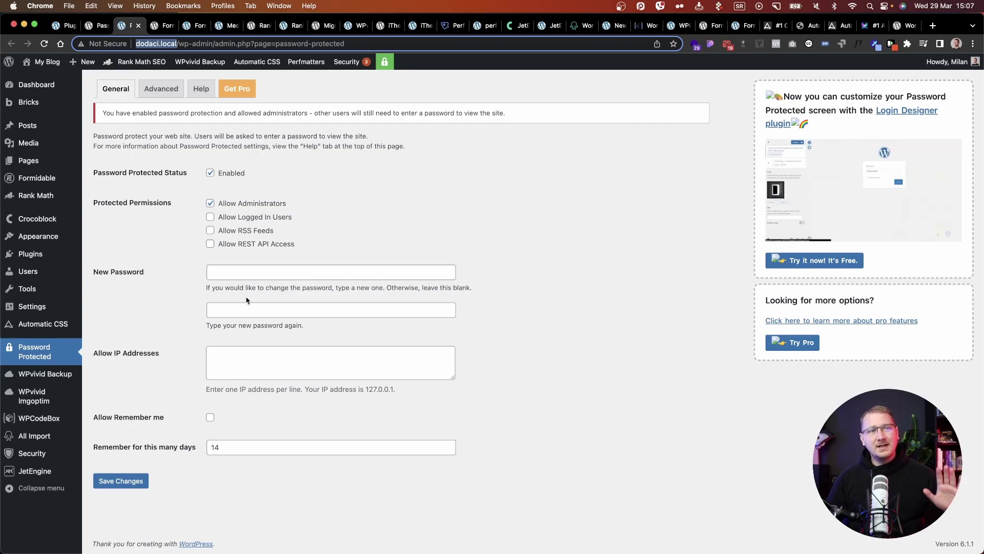
click(163, 25)
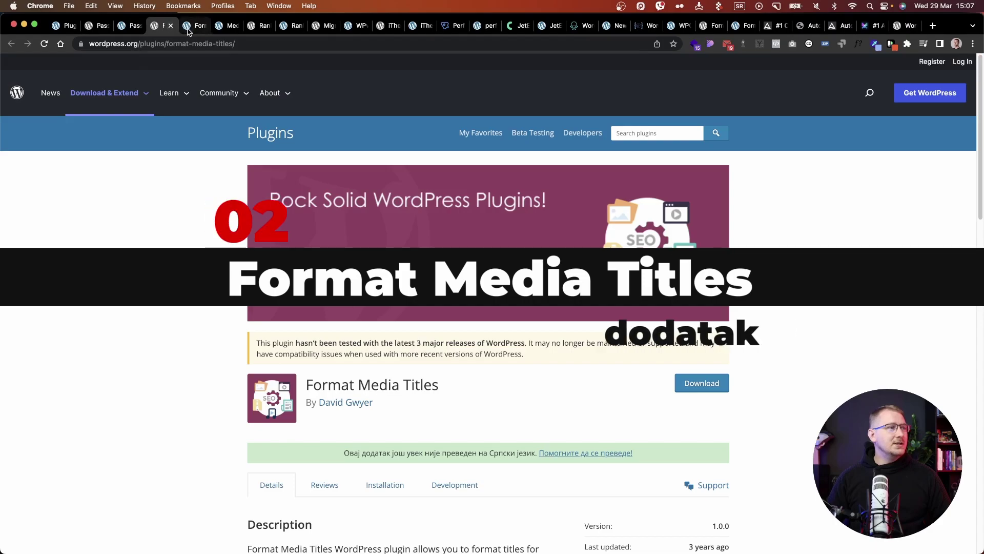
scroll(308, 359, down, 1)
drag(341, 374, 432, 373)
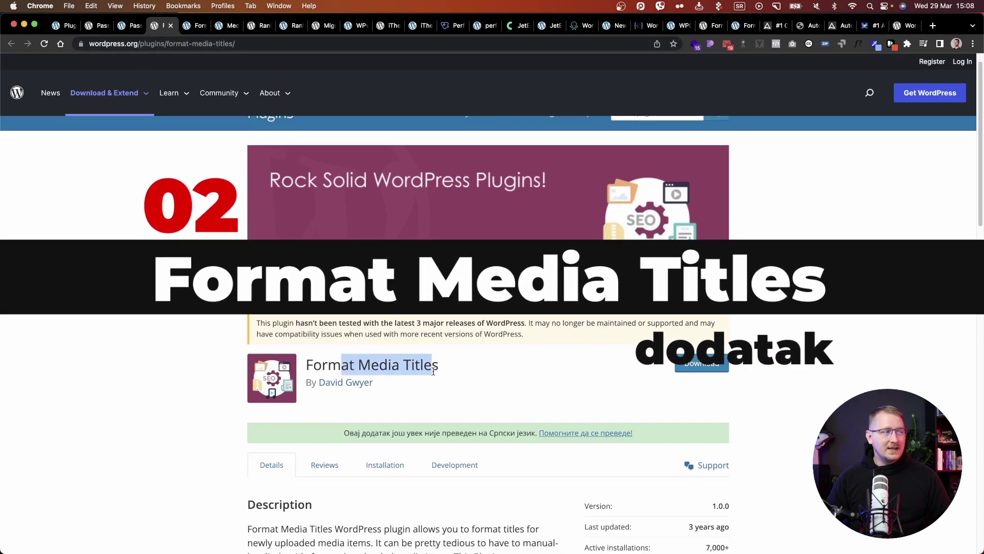
scroll(433, 370, down, 2)
scroll(433, 370, down, 4)
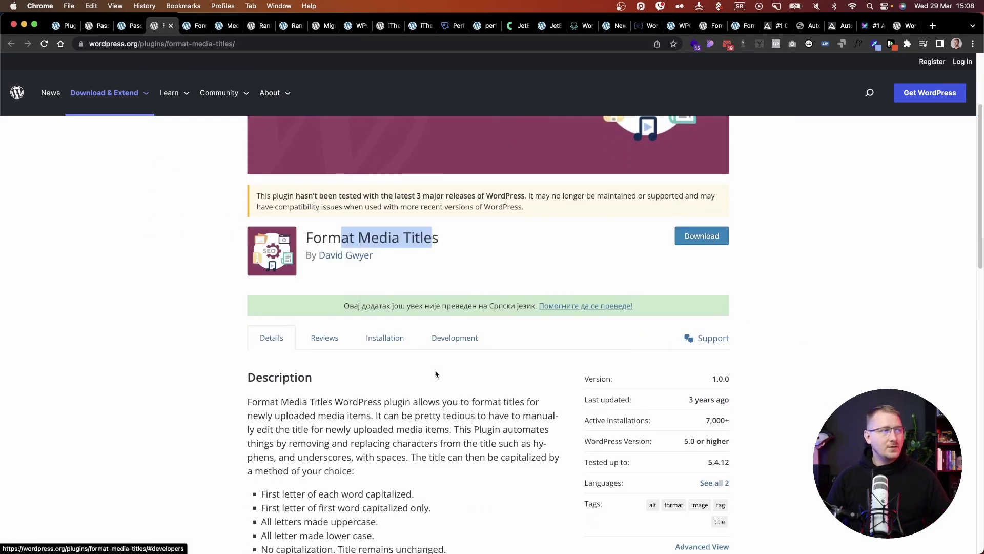
scroll(448, 371, down, 3)
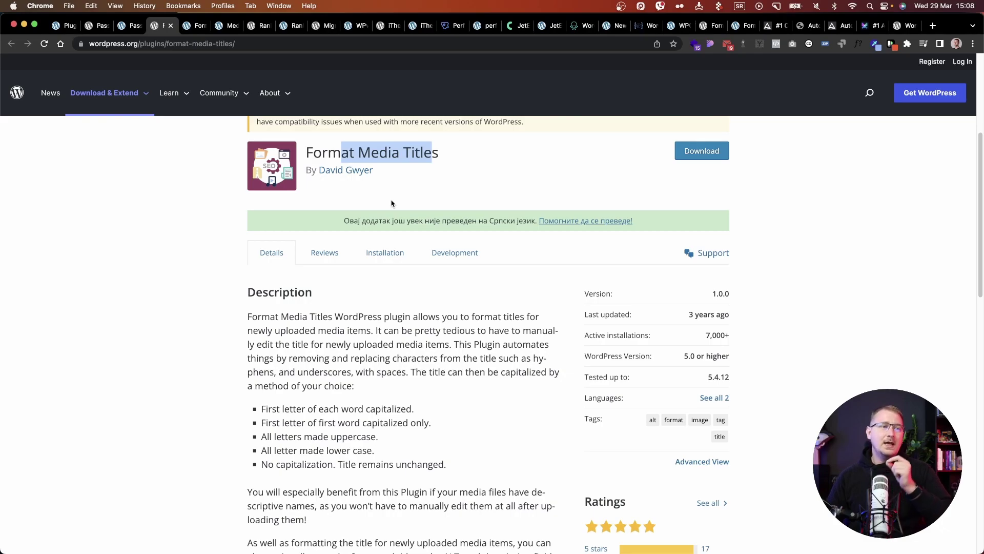
Step: Review the Format Media Titles settings on the site for character removal, capitalization method and miscellaneous options
key(ctrl+Tab)
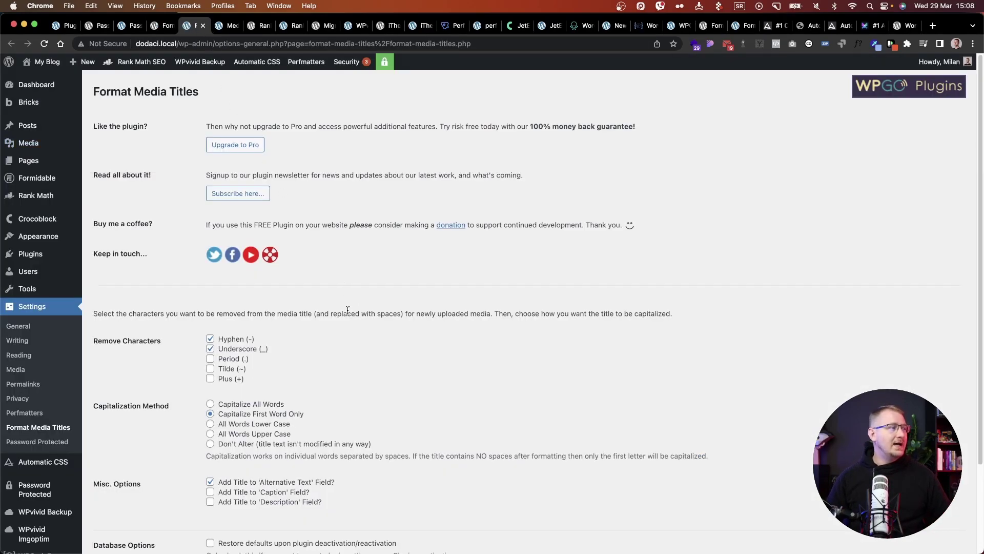
scroll(318, 343, down, 3)
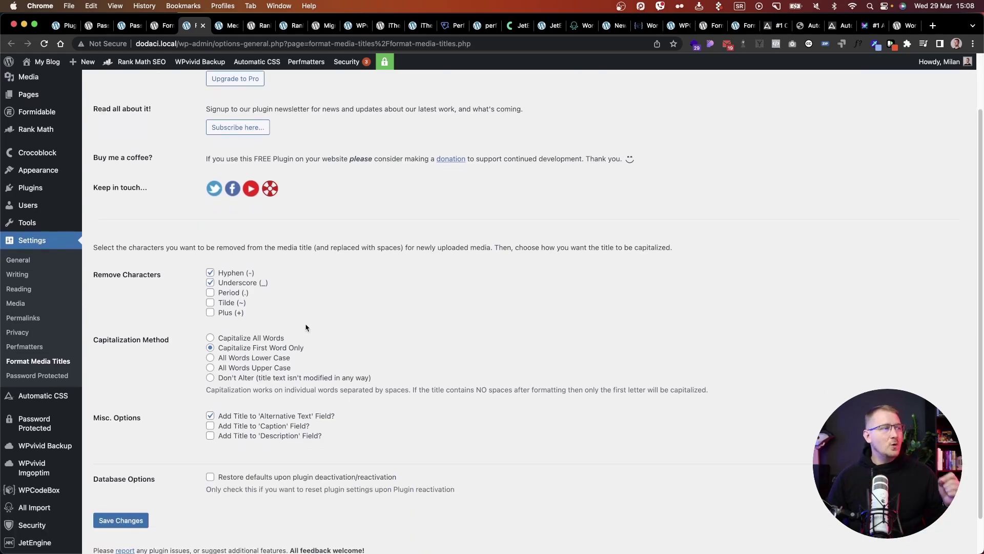
scroll(304, 336, down, 1)
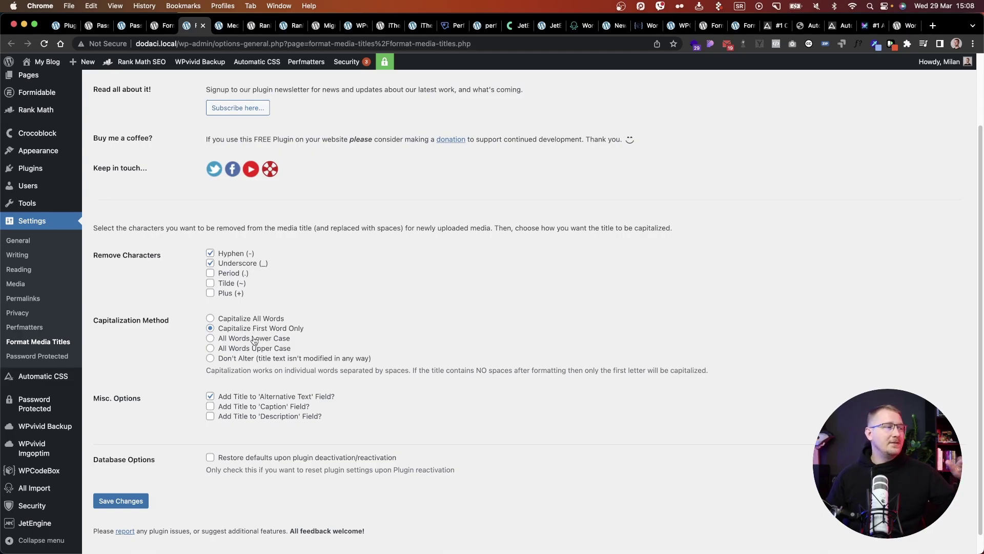
Step: Check the alternative text of the user placeholder image in the Media Library and close its attachment details
click(226, 25)
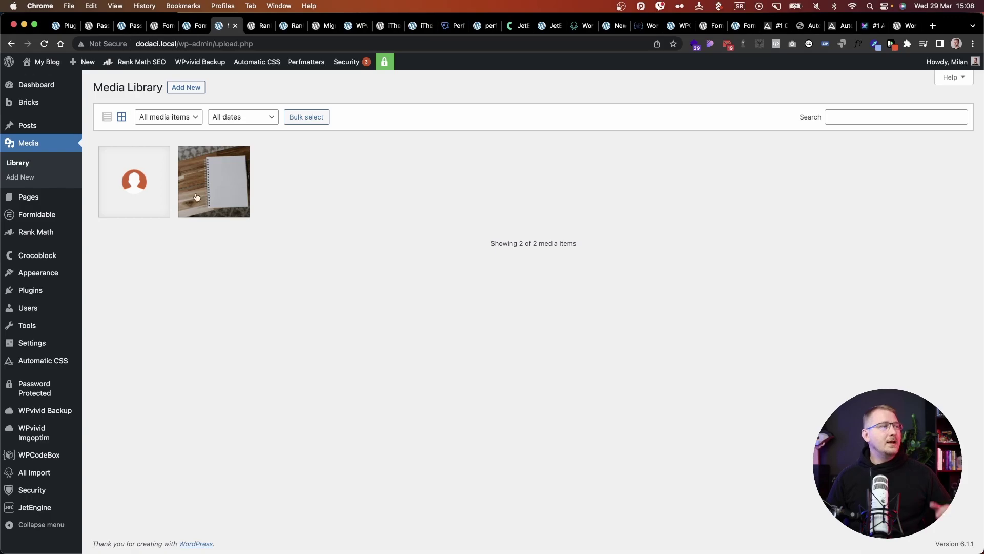
click(139, 193)
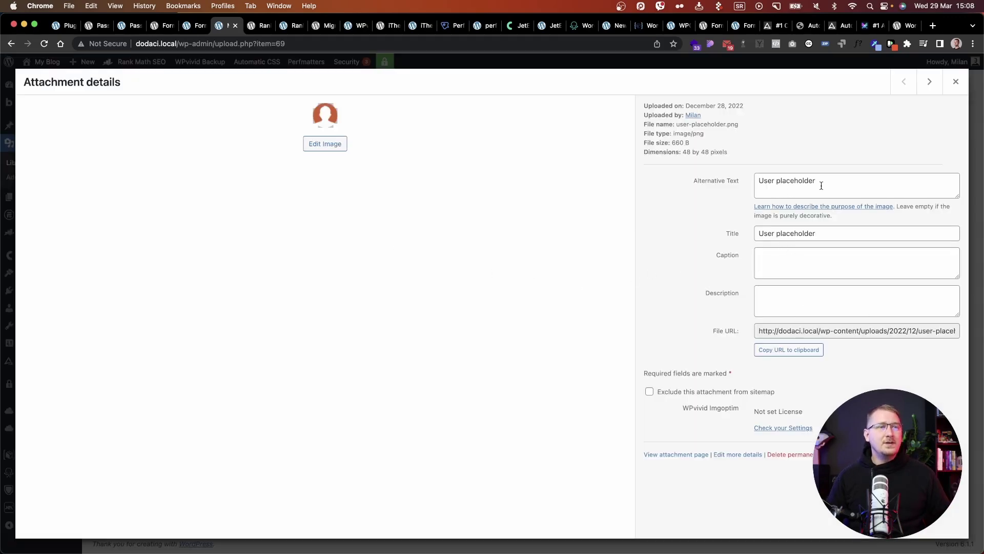
drag(817, 186, 646, 272)
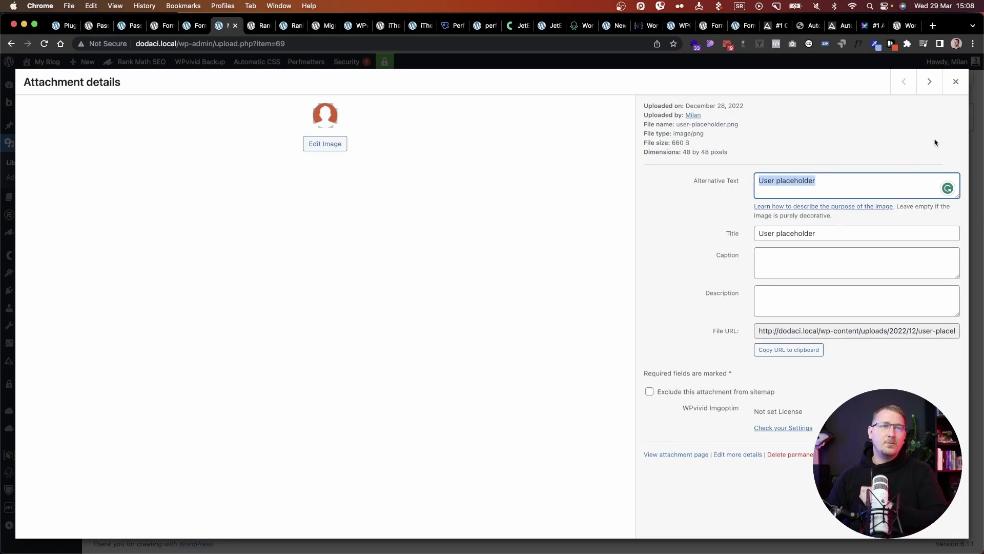
click(956, 82)
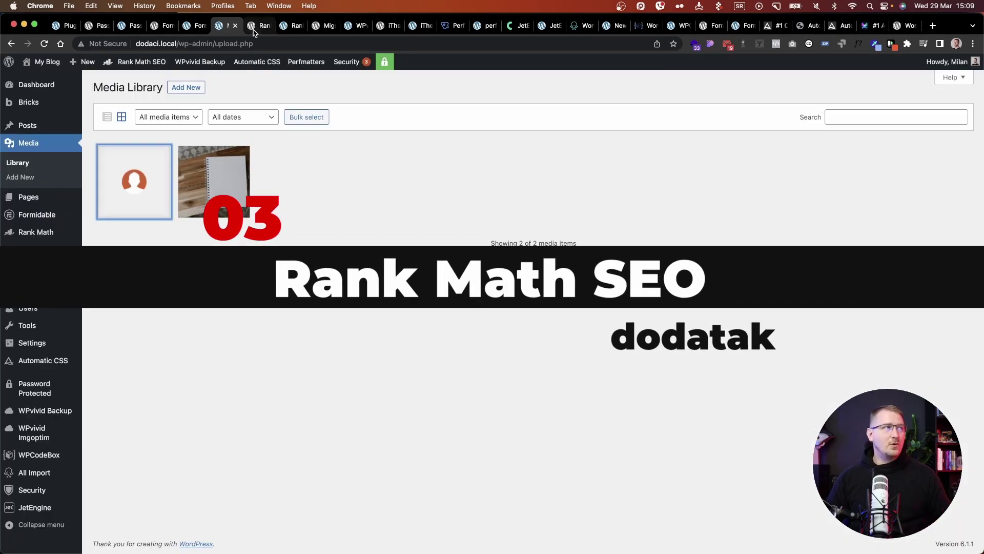
Step: Review the Rank Math SEO plugin page on WordPress.org, including its description and version details
click(253, 31)
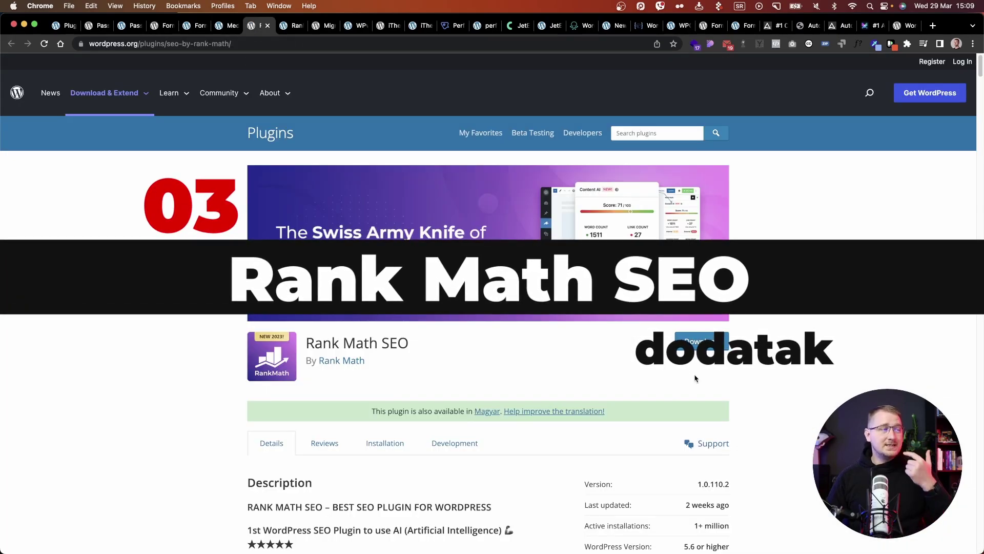
scroll(740, 394, down, 2)
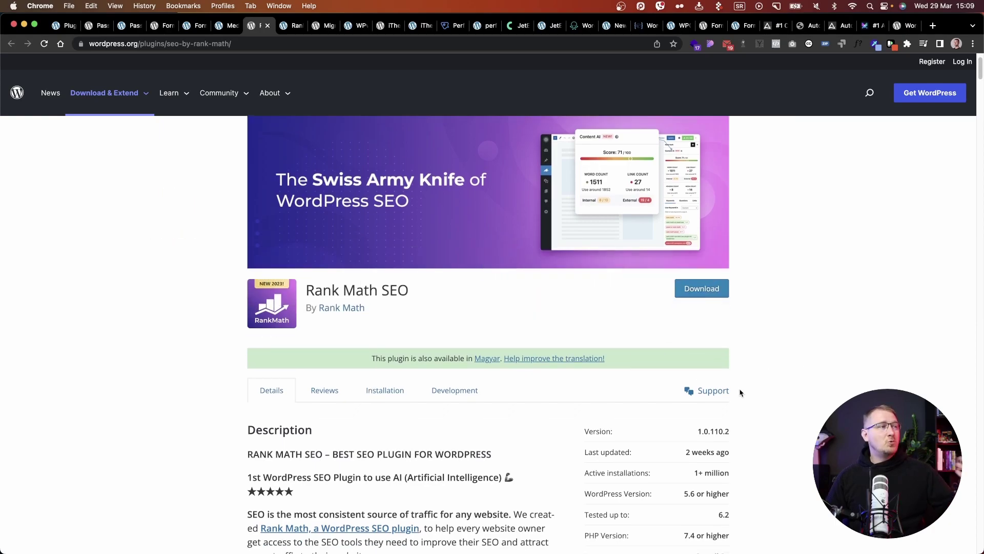
scroll(739, 391, down, 2)
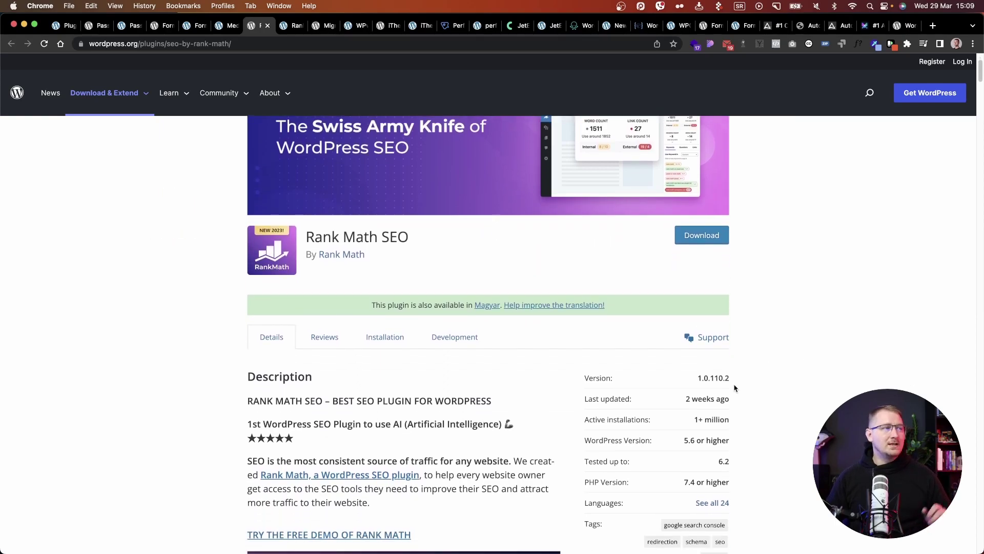
scroll(731, 387, down, 1)
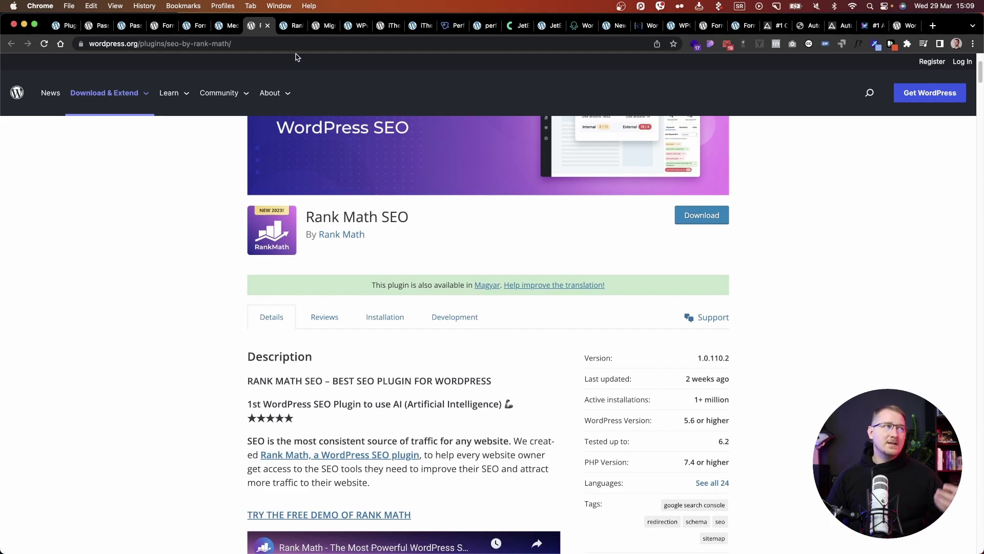
Step: Examine the Rank Math SEO modules on the site, highlighting 404 Monitor and Redirections
click(286, 28)
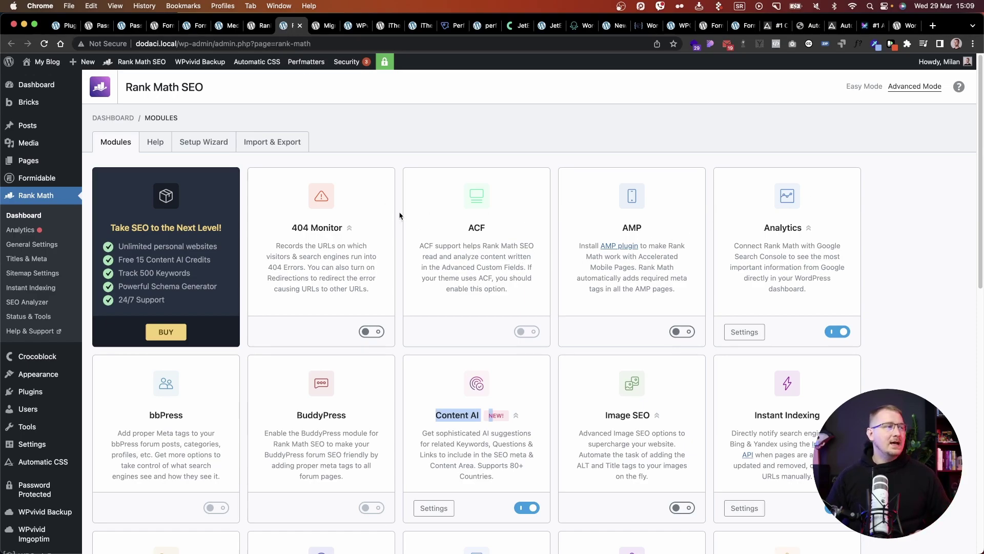
scroll(390, 217, down, 1)
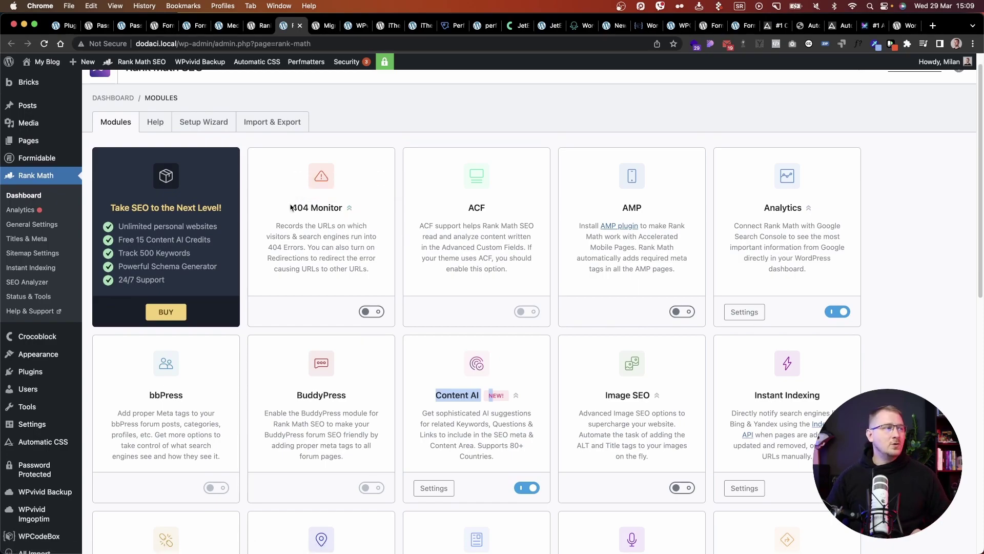
drag(291, 207, 354, 212)
scroll(542, 295, down, 10)
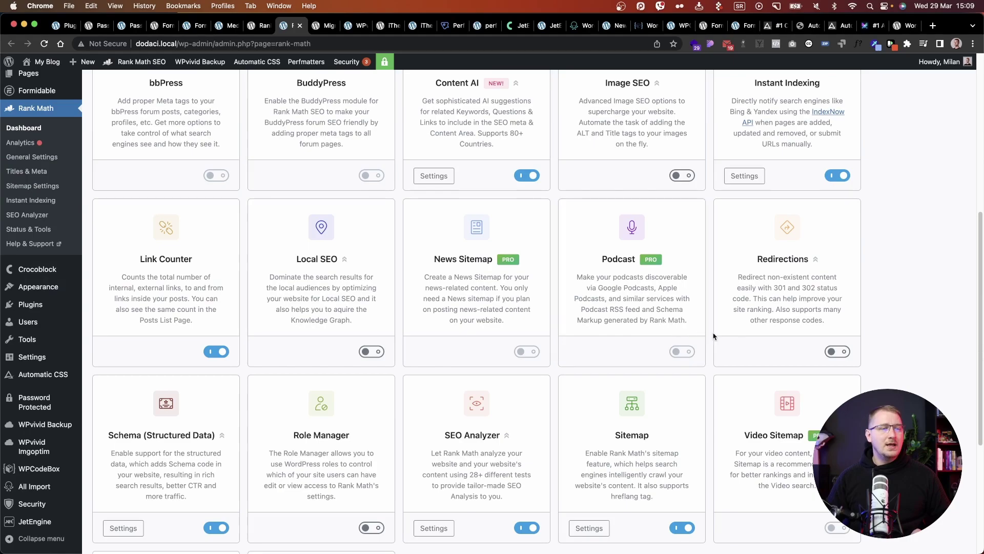
scroll(781, 348, up, 3)
drag(774, 189, 797, 192)
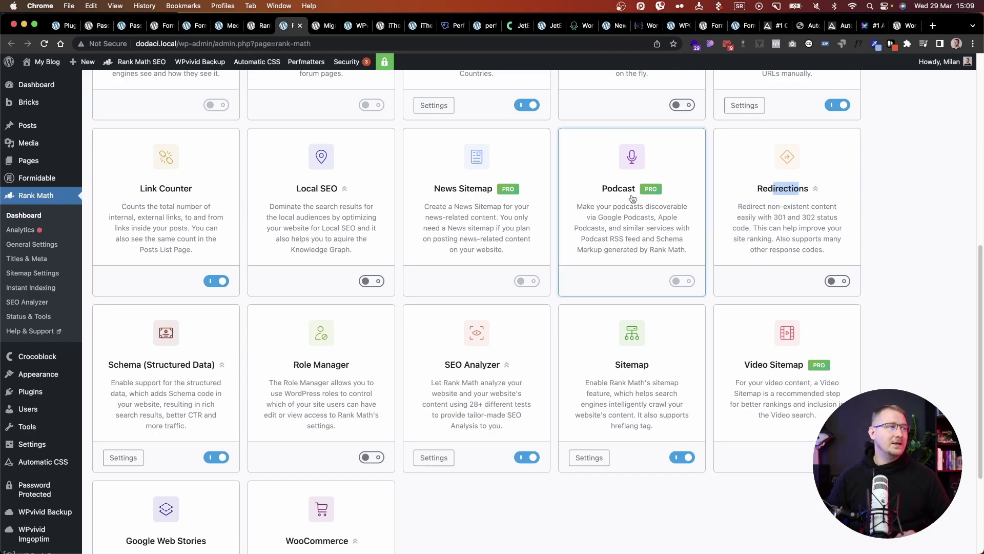
Step: Highlight the Content AI module and look through the remaining Rank Math modules, down to Google Web Stories and WooCommerce
scroll(579, 272, up, 2)
scroll(573, 285, up, 4)
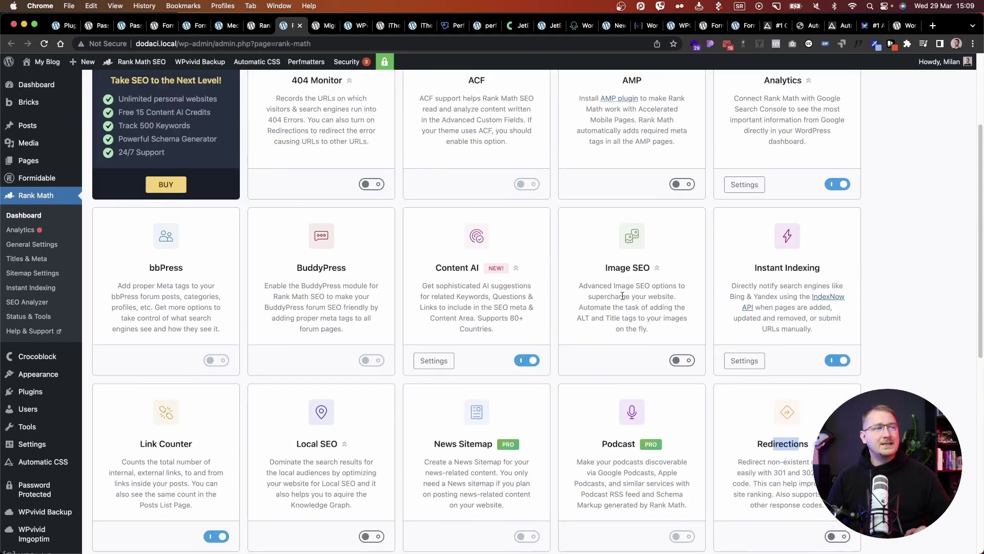
drag(436, 268, 482, 268)
scroll(509, 286, up, 3)
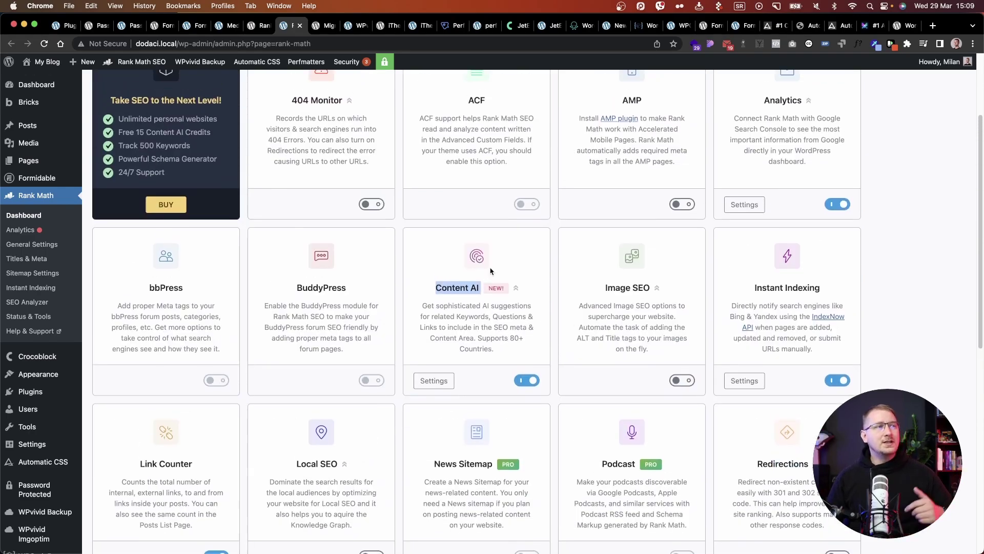
scroll(509, 286, down, 1)
scroll(494, 266, down, 9)
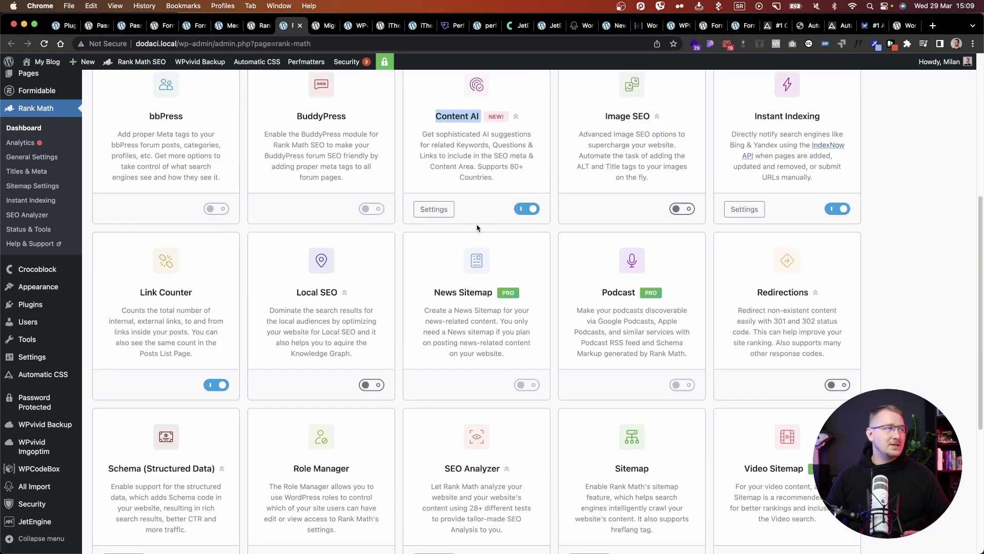
scroll(446, 256, down, 1)
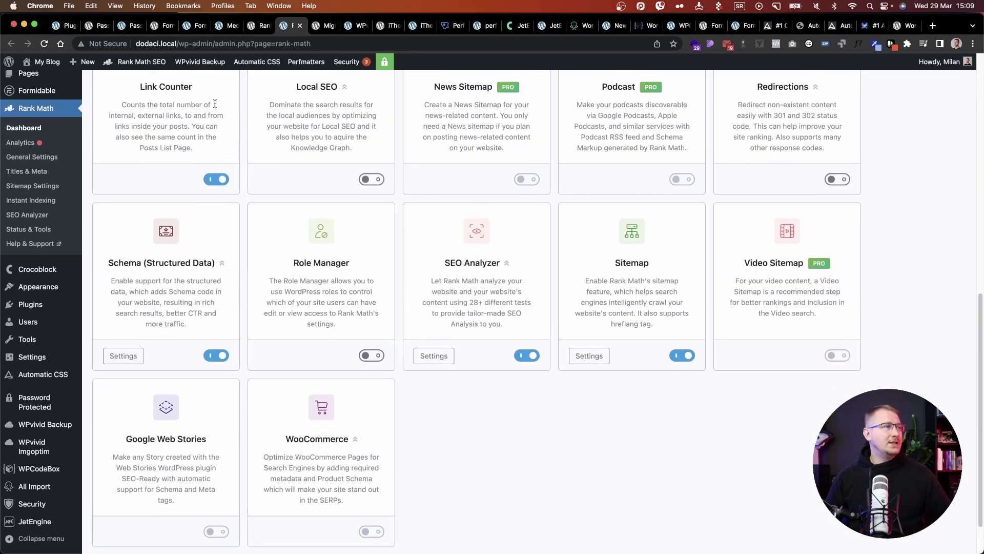
scroll(111, 117, up, 4)
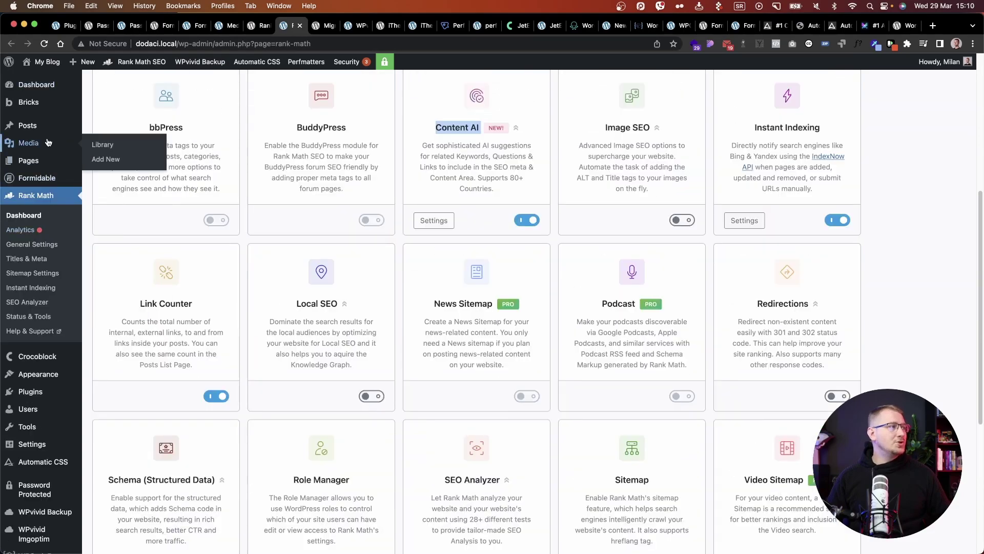
Step: Create a new page from the Pages list and dismiss the block editor's welcome dialog
click(38, 162)
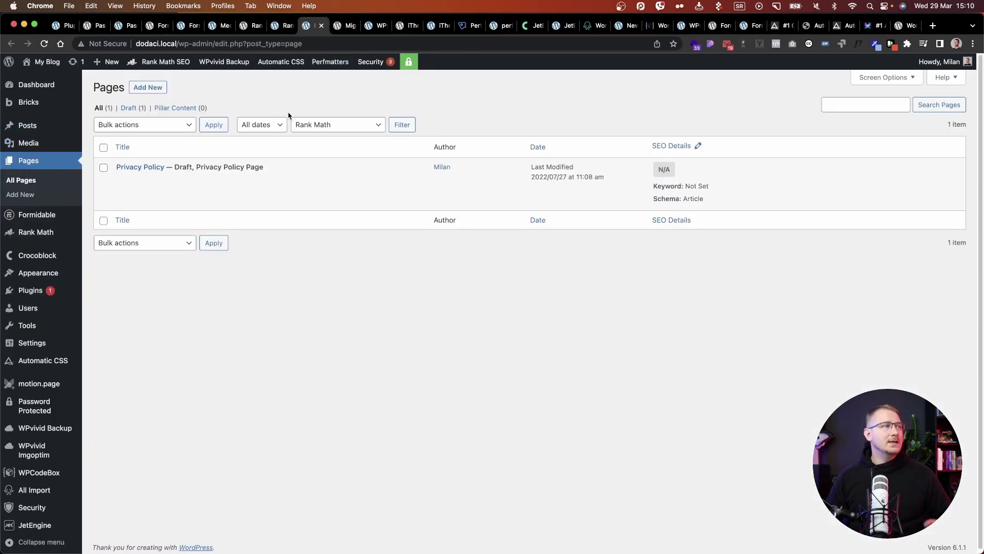
click(147, 87)
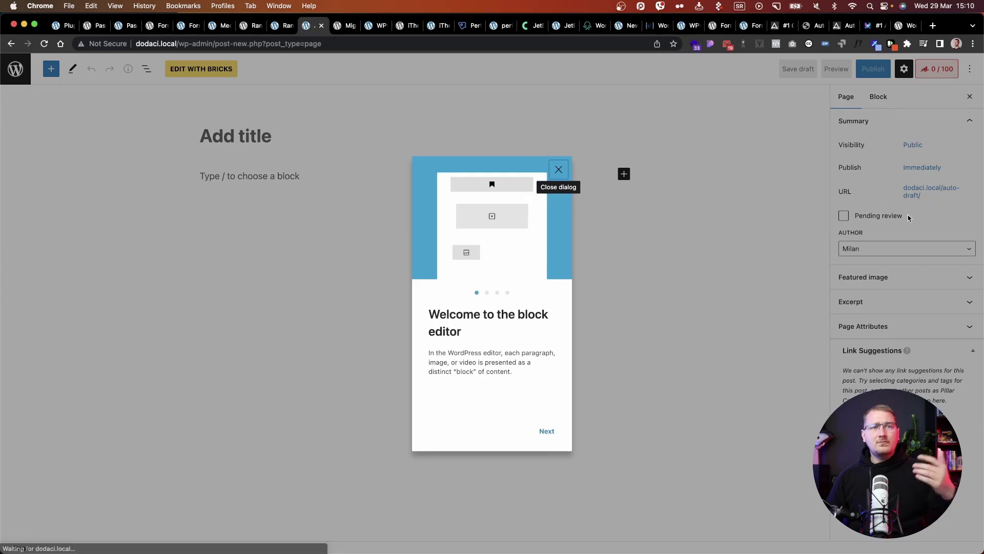
click(655, 217)
Step: Open Rank Math's snippet editor for the new page, view its general fields and social preview, and close it
click(894, 69)
click(863, 200)
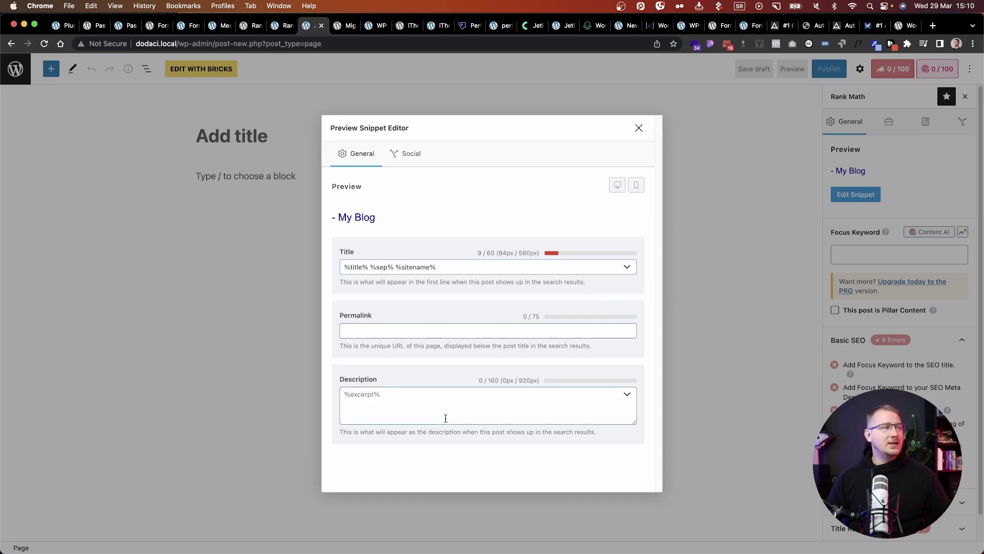
click(407, 156)
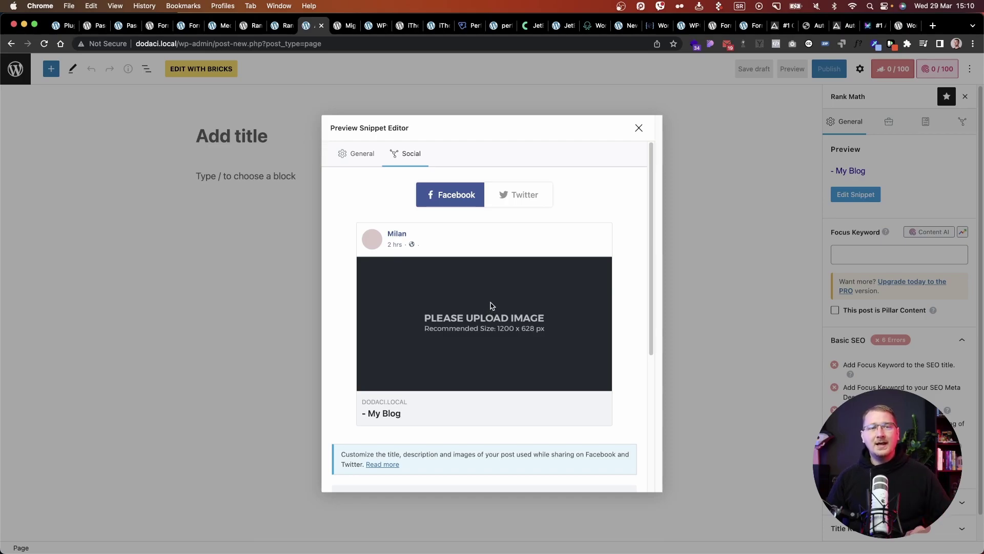
click(642, 131)
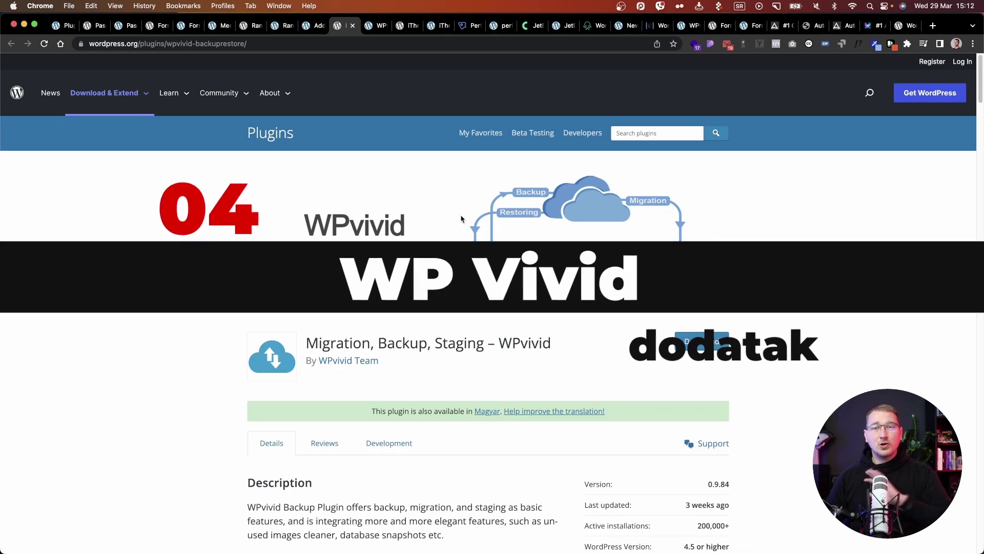
Step: Read the WPvivid plugin description on WordPress.org and examine the backup schedule settings in the site's WPvivid Backup plugin
scroll(461, 218, down, 1)
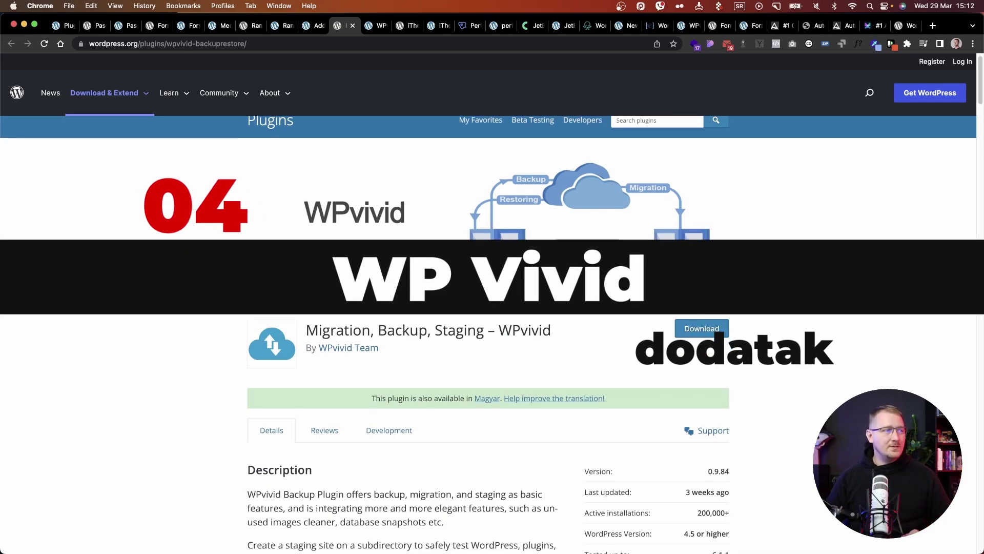
scroll(509, 273, down, 5)
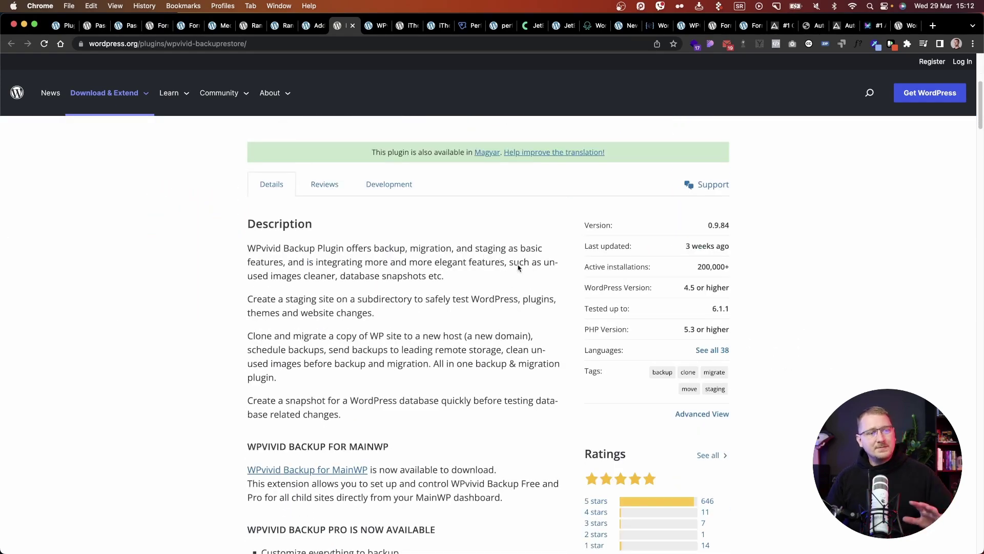
click(371, 30)
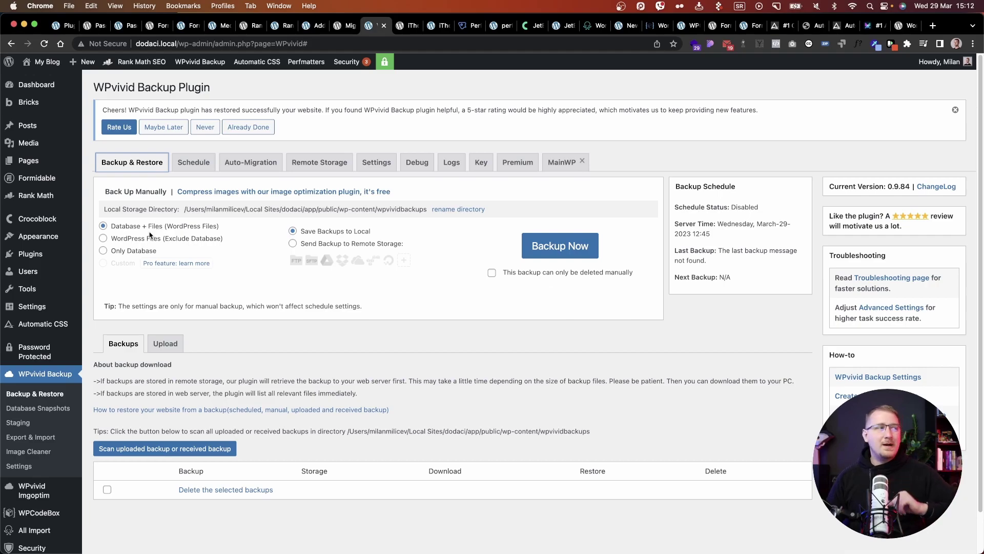
click(183, 165)
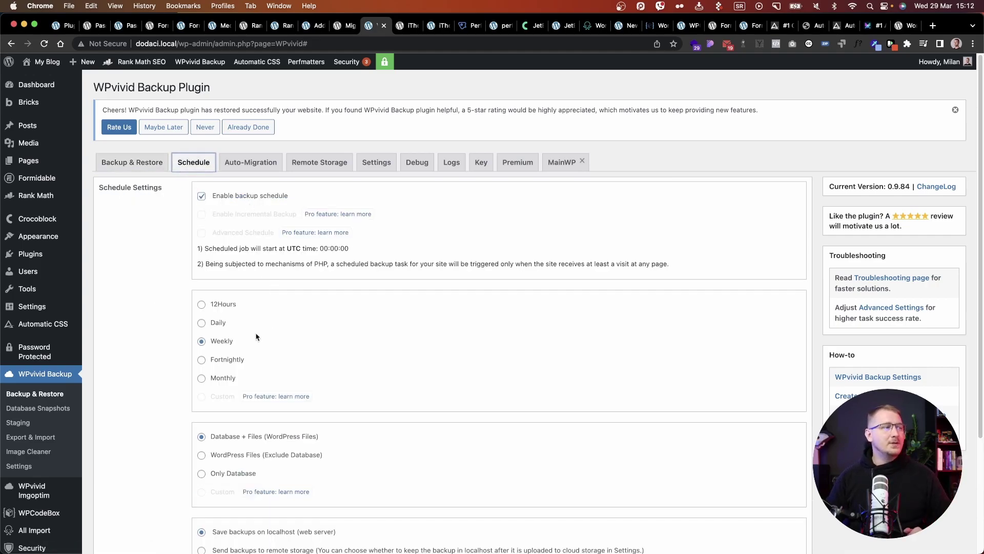
scroll(256, 331, down, 3)
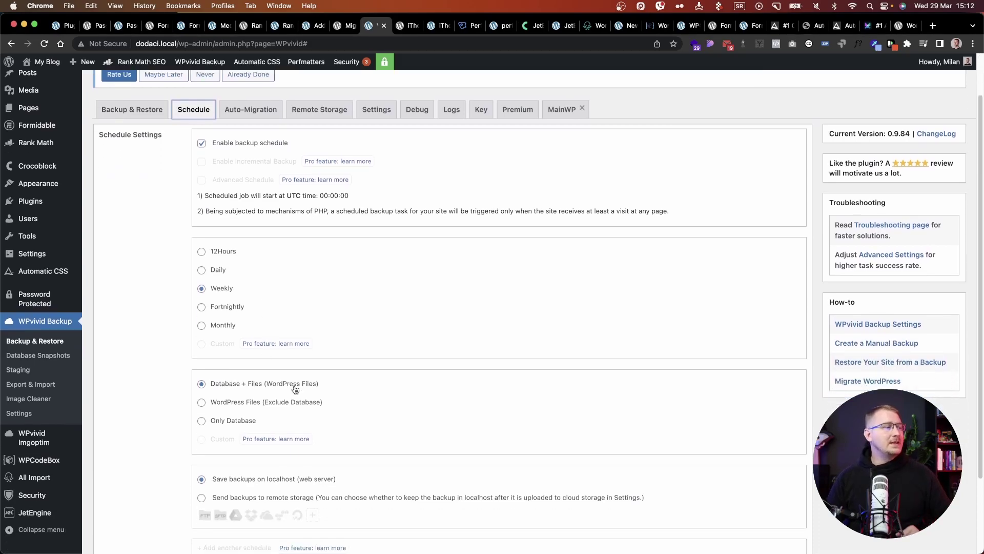
Step: View WPvivid's remote storage providers and auto-migration settings, and return to its backup and restore section
scroll(300, 383, up, 3)
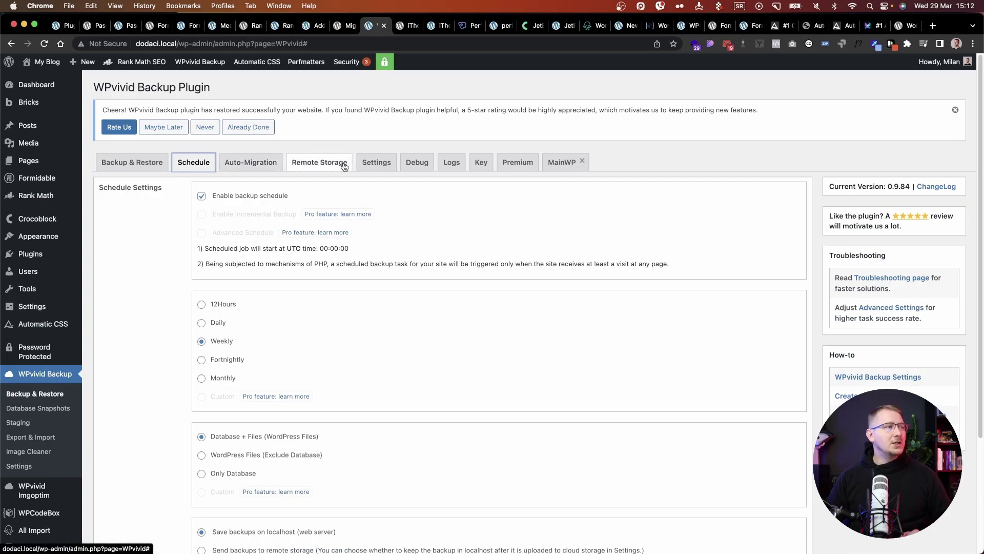
click(319, 163)
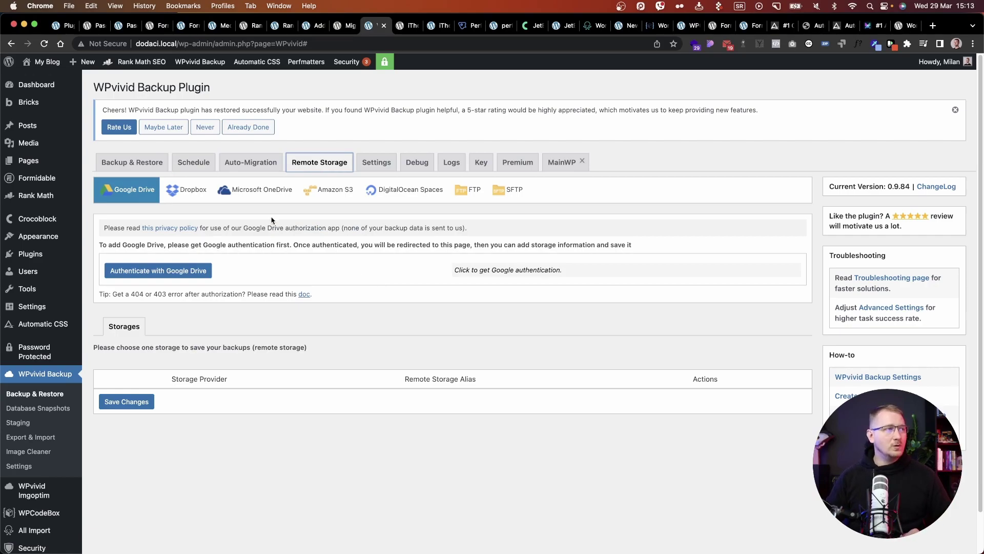
click(261, 168)
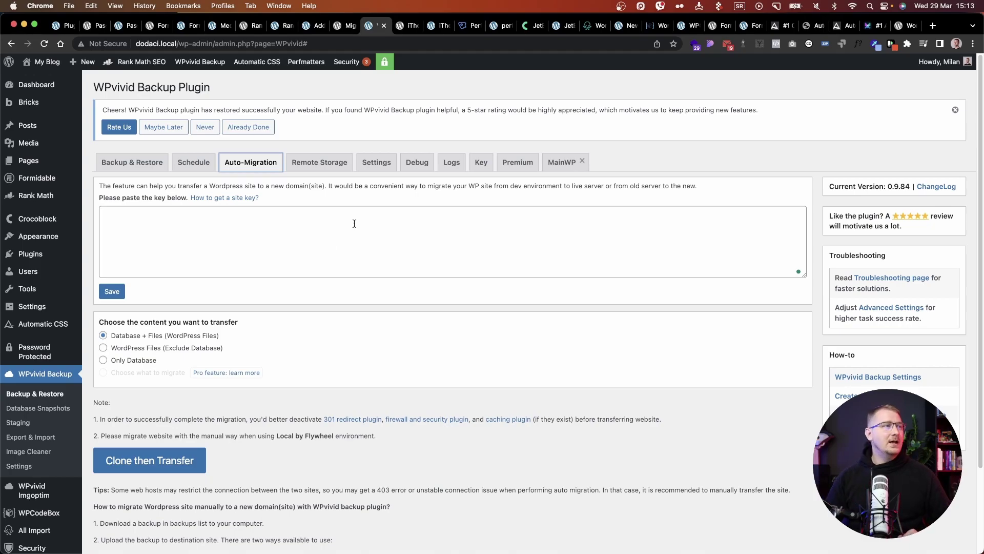
click(149, 163)
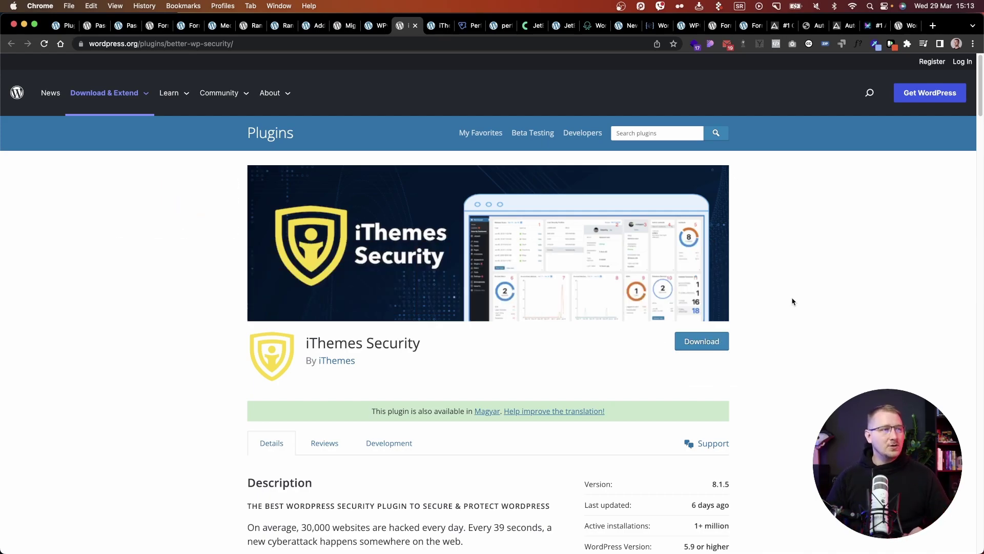
Step: Read the iThemes Security plugin page, skip the site type setup on the local site, and view its login security features
scroll(793, 302, down, 3)
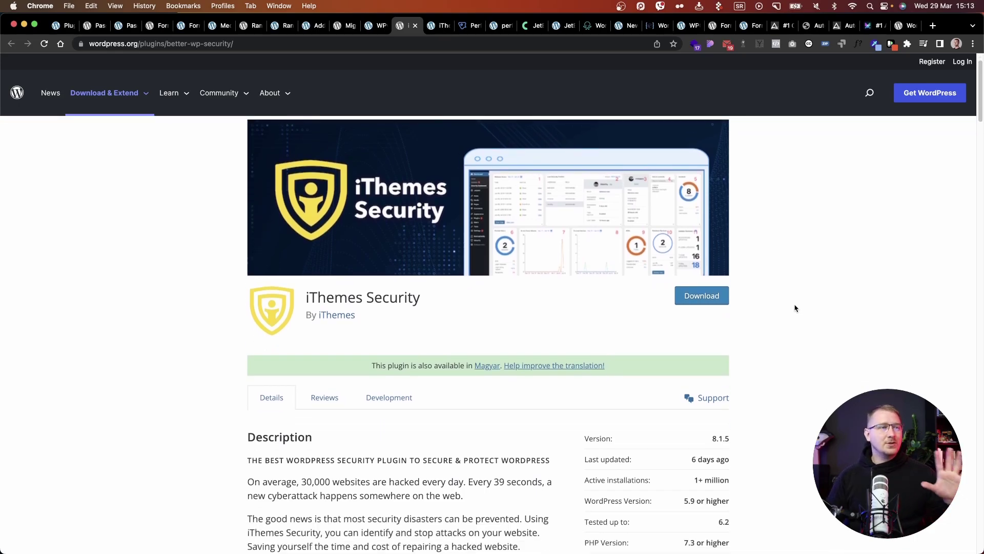
click(433, 27)
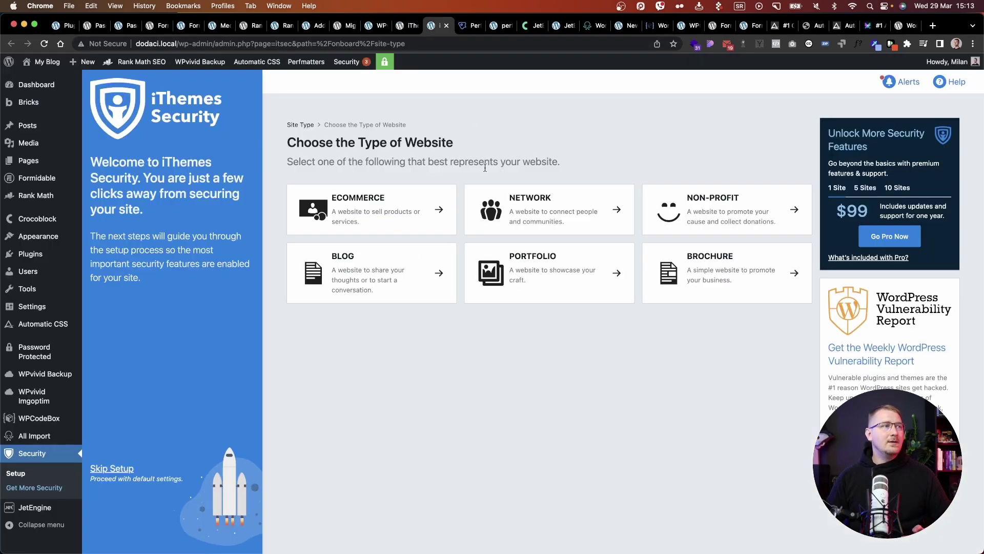
click(116, 470)
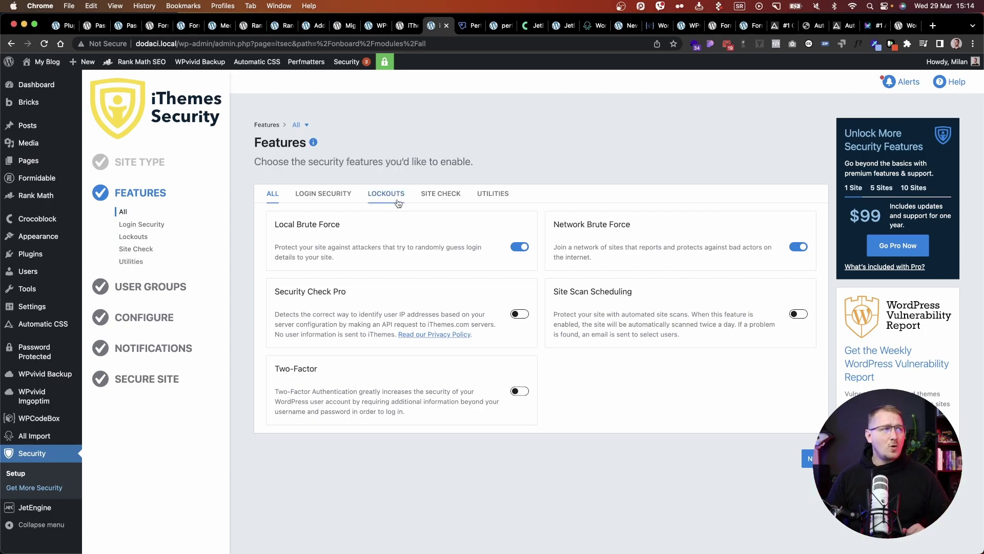
click(342, 197)
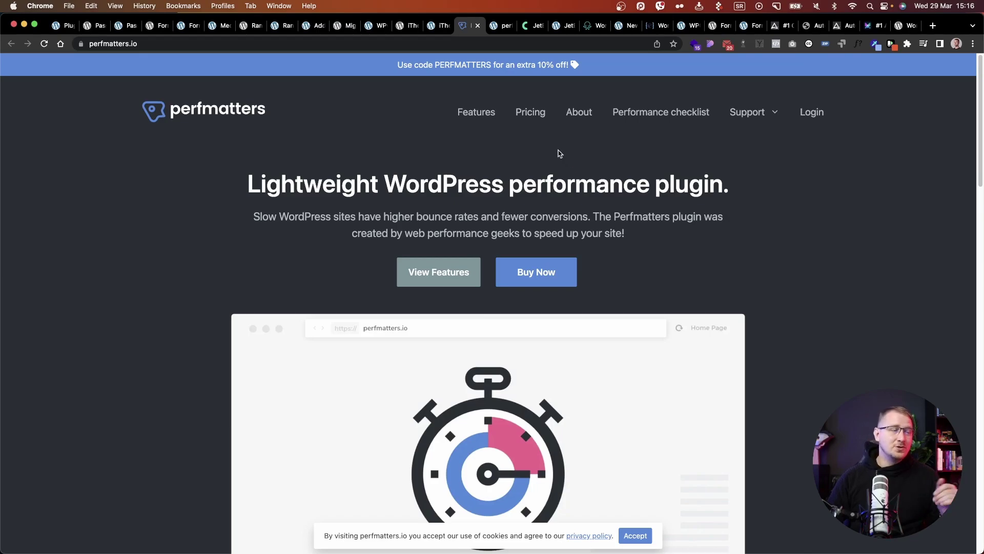
Step: View the Perfmatters home page and the plugin's general options, and enable Script Manager in its asset settings
scroll(530, 154, down, 5)
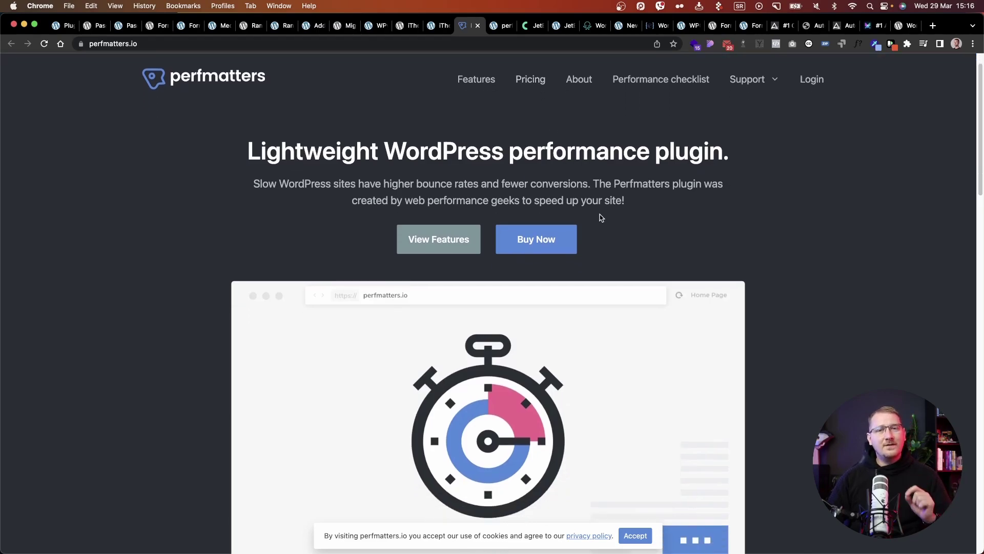
click(500, 28)
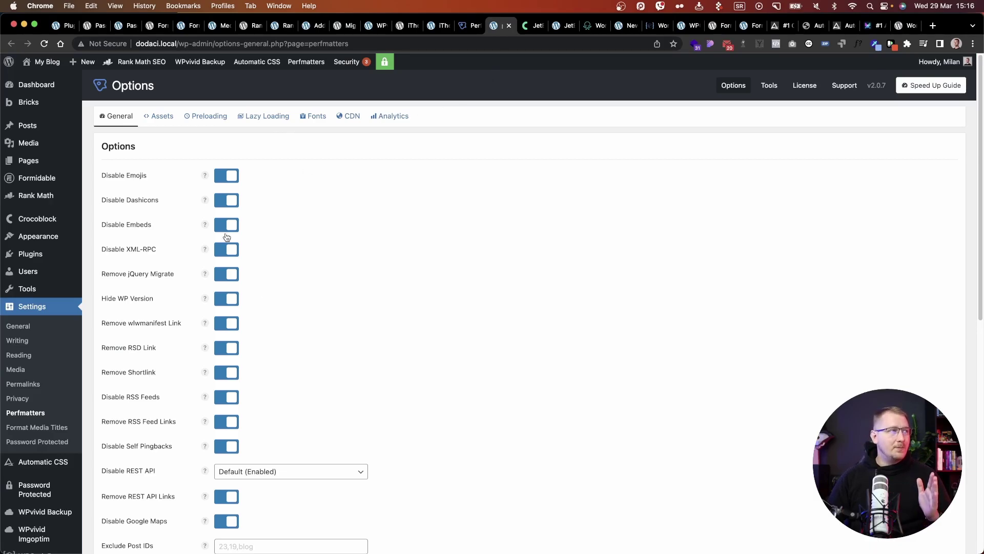
click(162, 118)
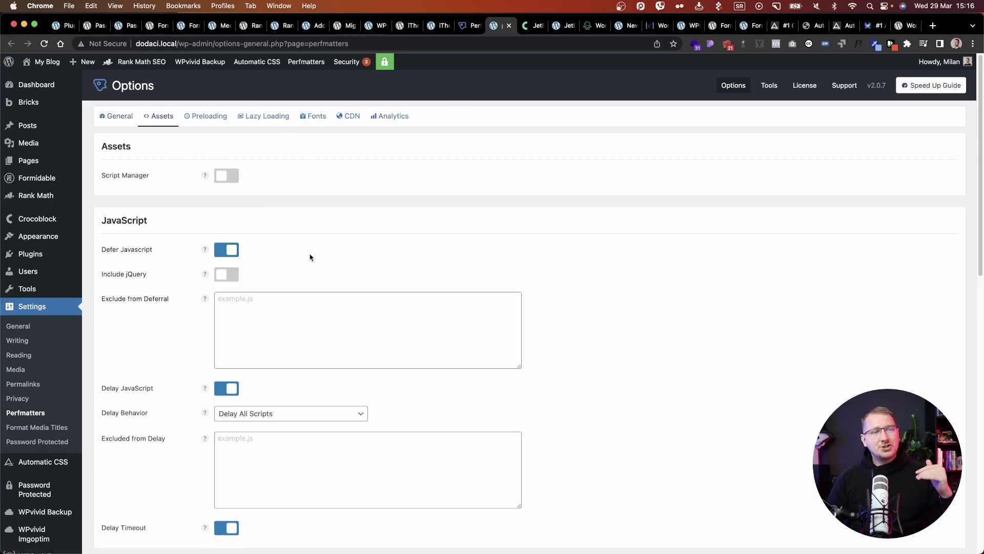
scroll(310, 257, down, 2)
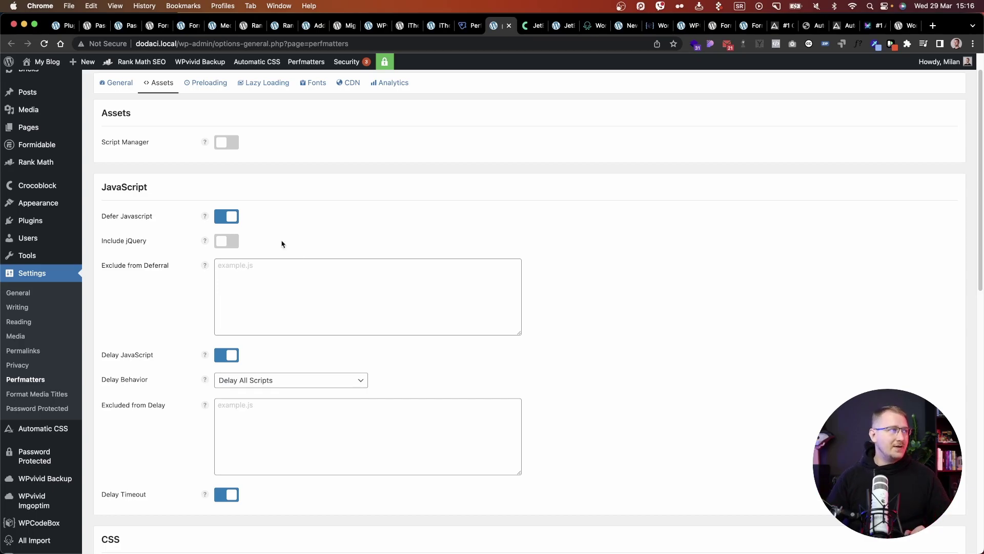
click(226, 146)
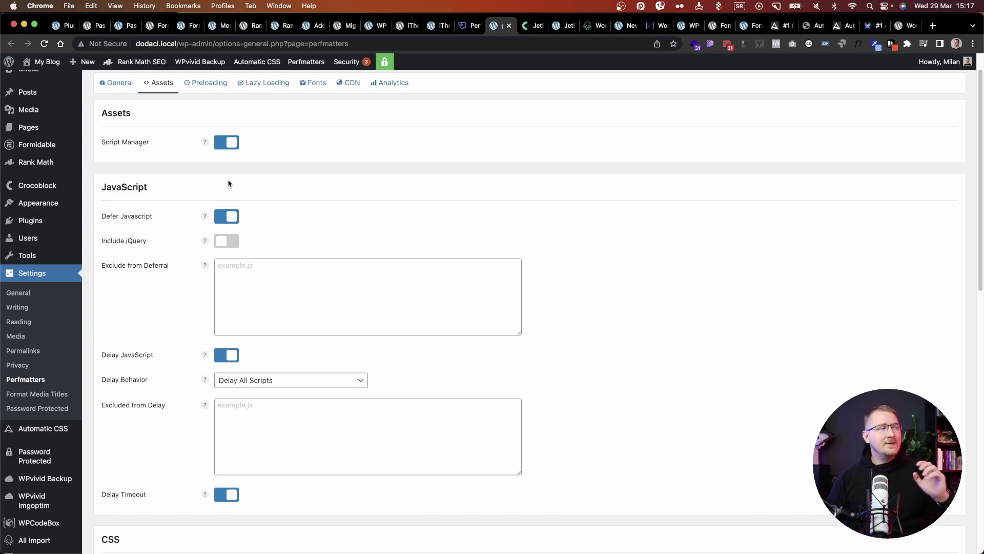
Step: Examine Perfmatters' preloading and lazy loading settings, including the choices for excluding leading images
click(210, 85)
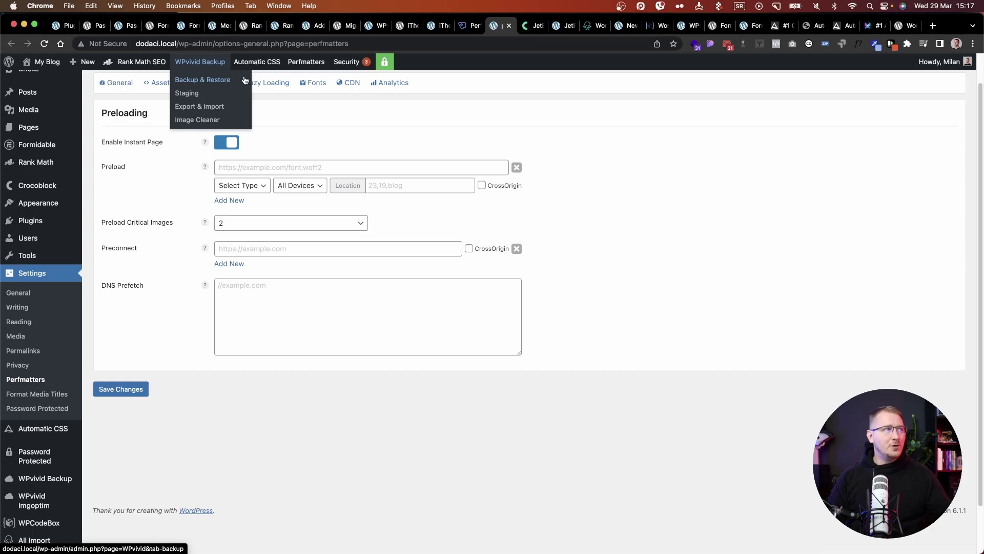
click(283, 88)
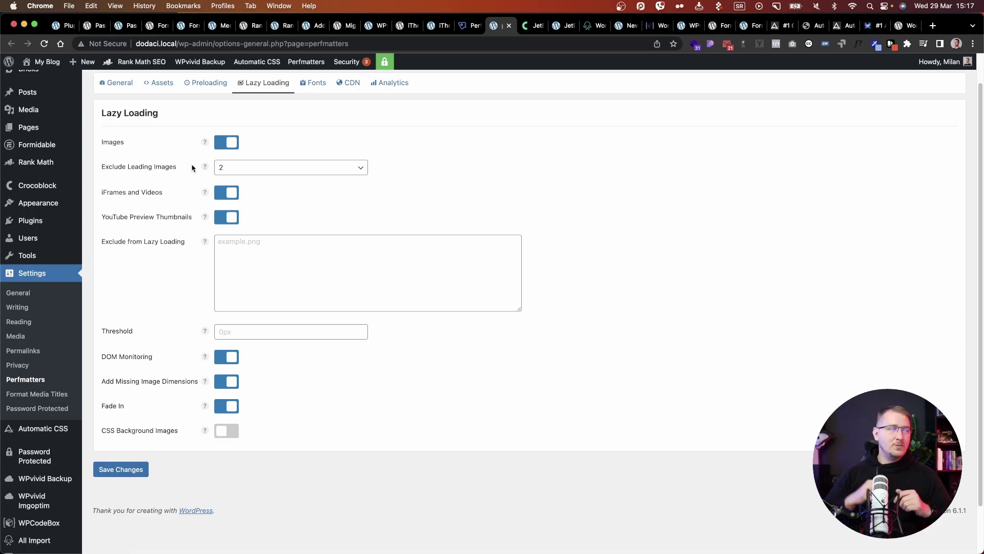
click(224, 169)
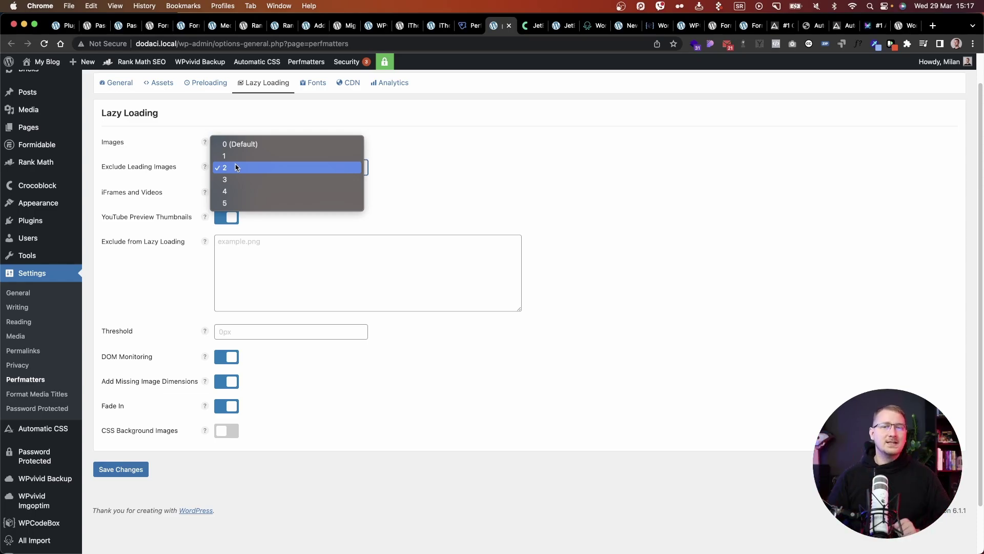
click(236, 168)
click(205, 83)
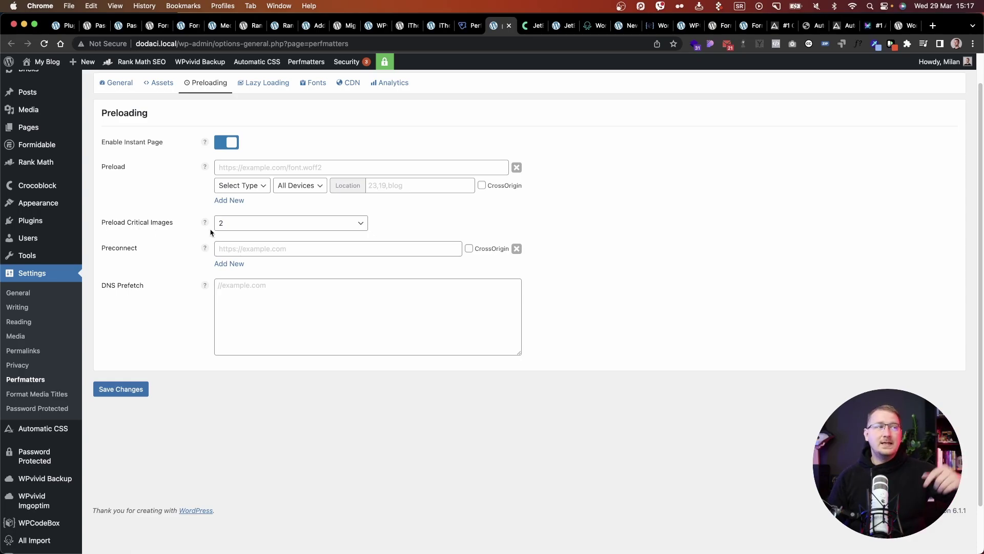
Step: Look through Perfmatters' font, CDN and Google Analytics settings
click(313, 84)
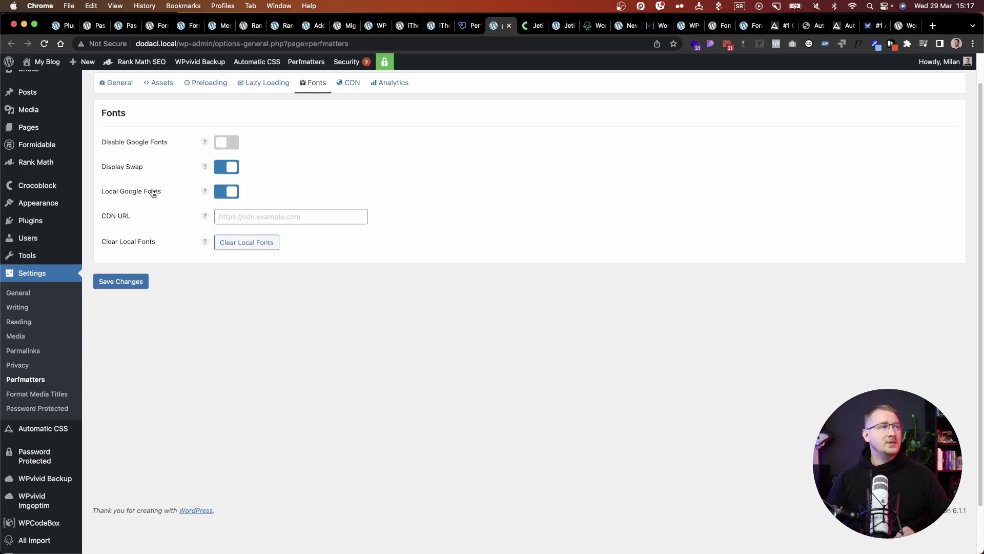
scroll(318, 154, up, 1)
click(351, 112)
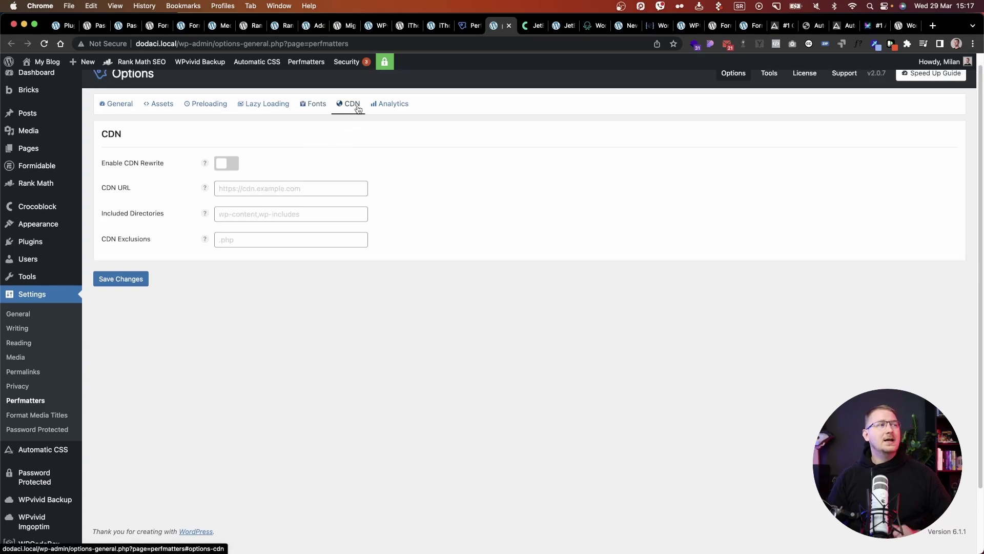
click(377, 105)
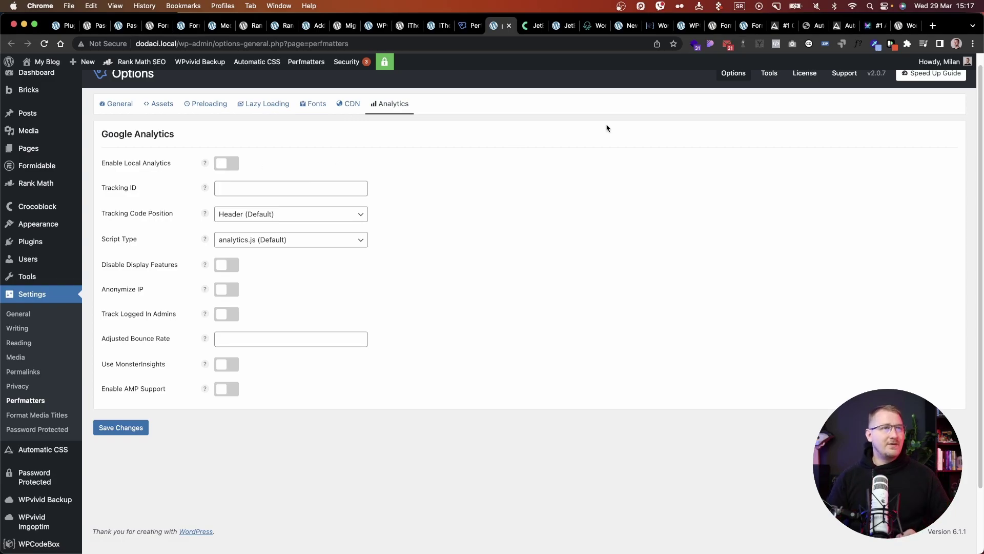
Step: Examine Perfmatters' plugin and database optimization tools, and the post revision limits and login URL settings in its general options
click(771, 77)
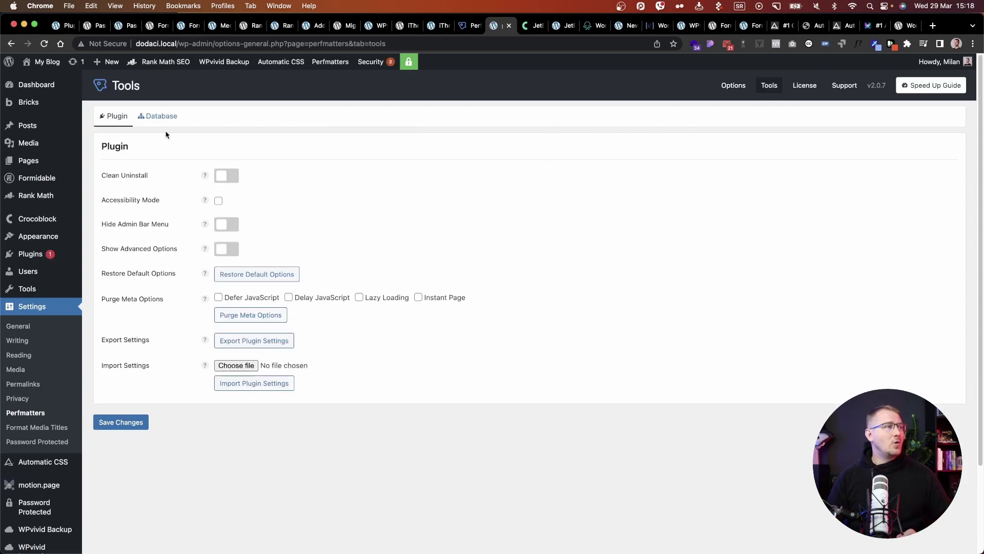
click(170, 122)
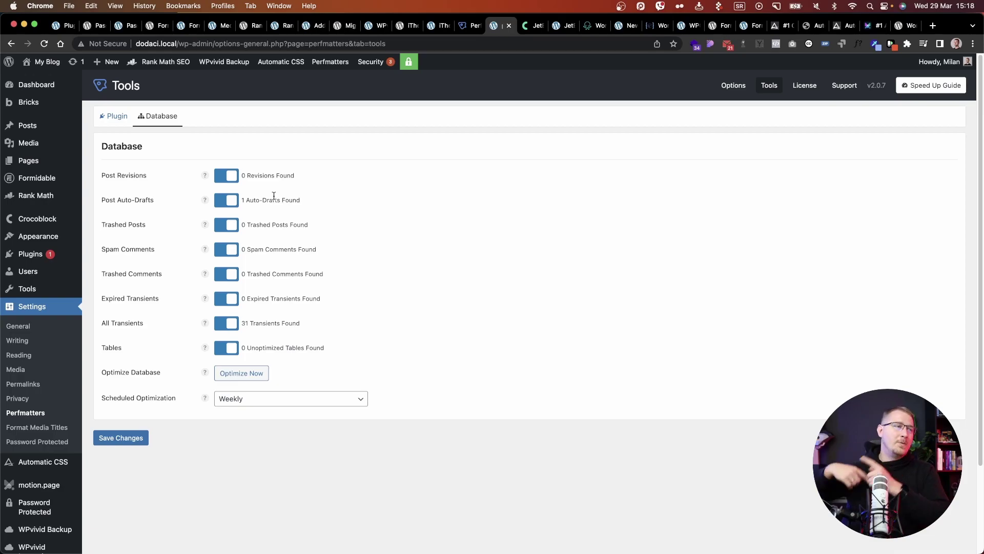
click(734, 85)
scroll(287, 330, down, 8)
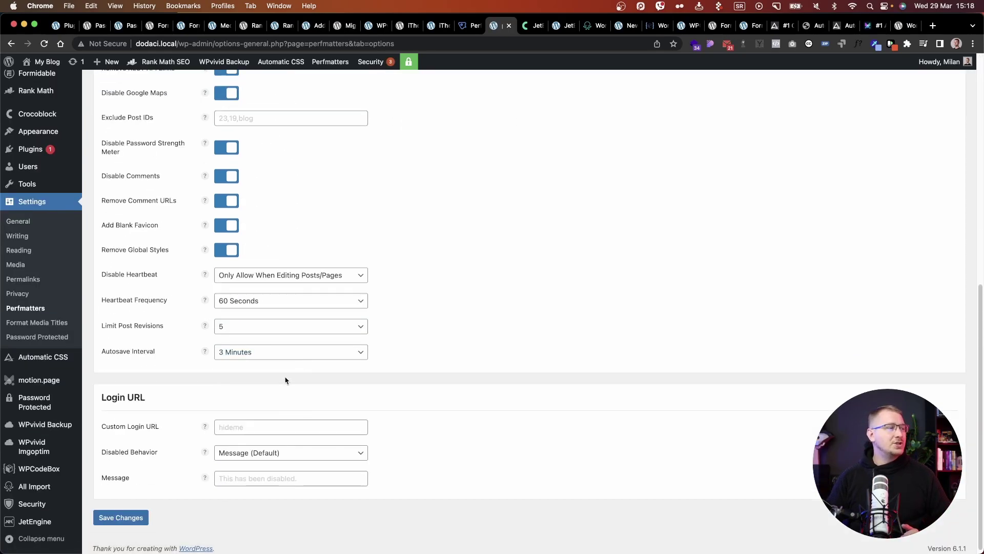
click(260, 326)
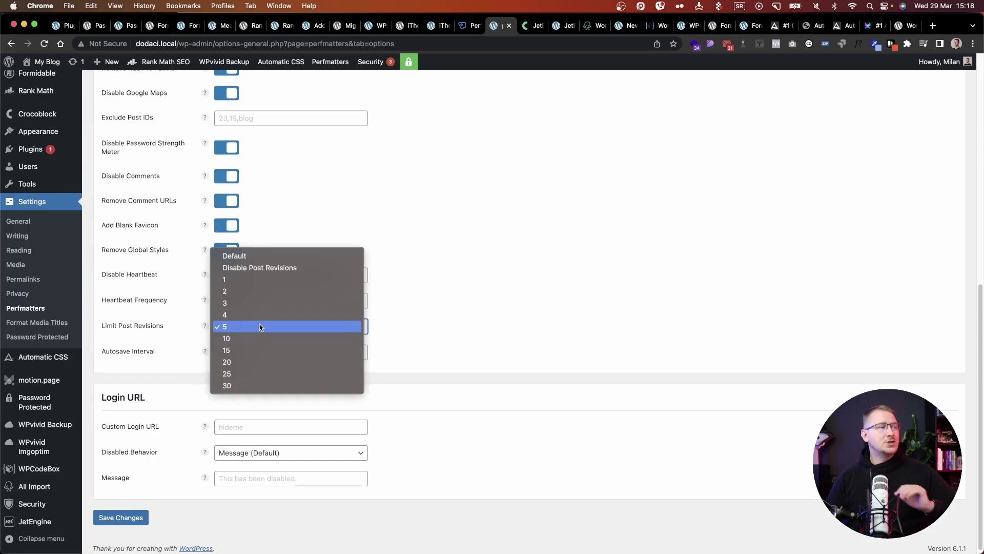
click(471, 326)
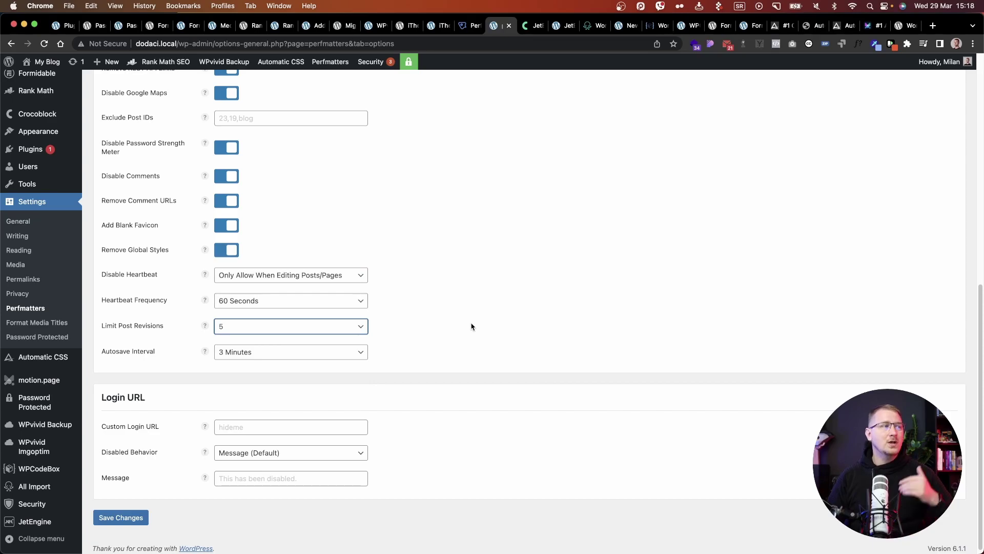
scroll(464, 332, up, 1)
scroll(463, 334, up, 10)
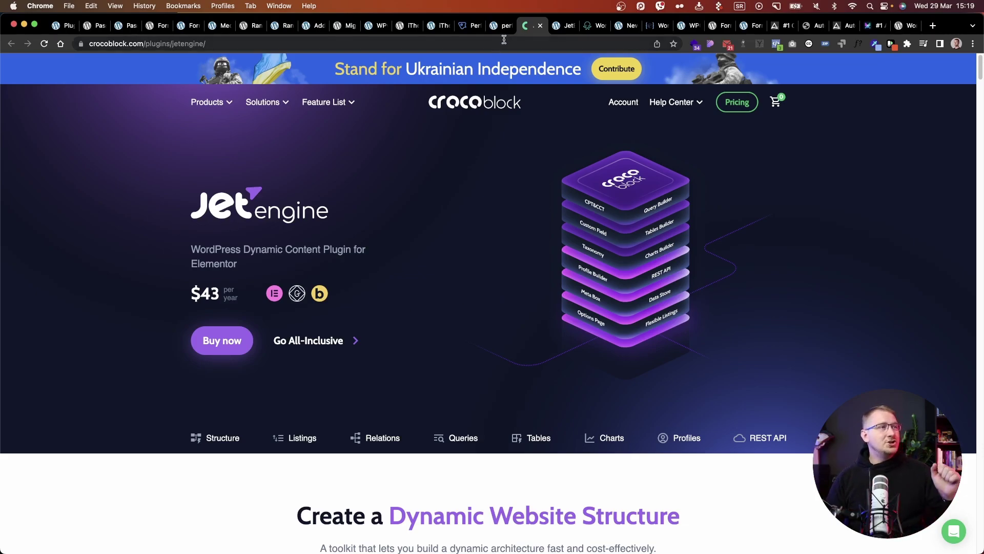
Step: Open the local site's JetEngine dashboard and examine its default modules, external modules and sections such as Post Types and Meta Boxes
click(564, 25)
scroll(303, 350, up, 3)
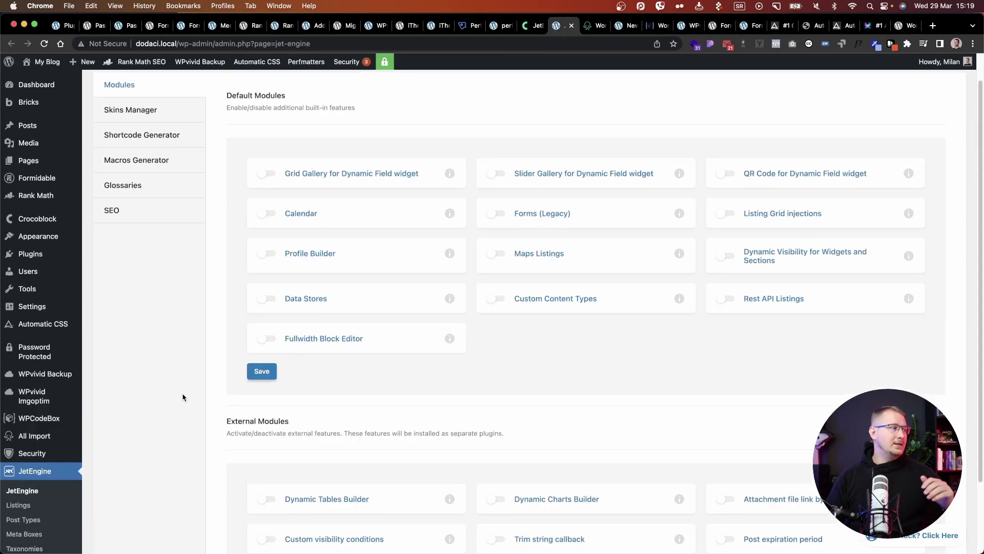
scroll(198, 396, down, 2)
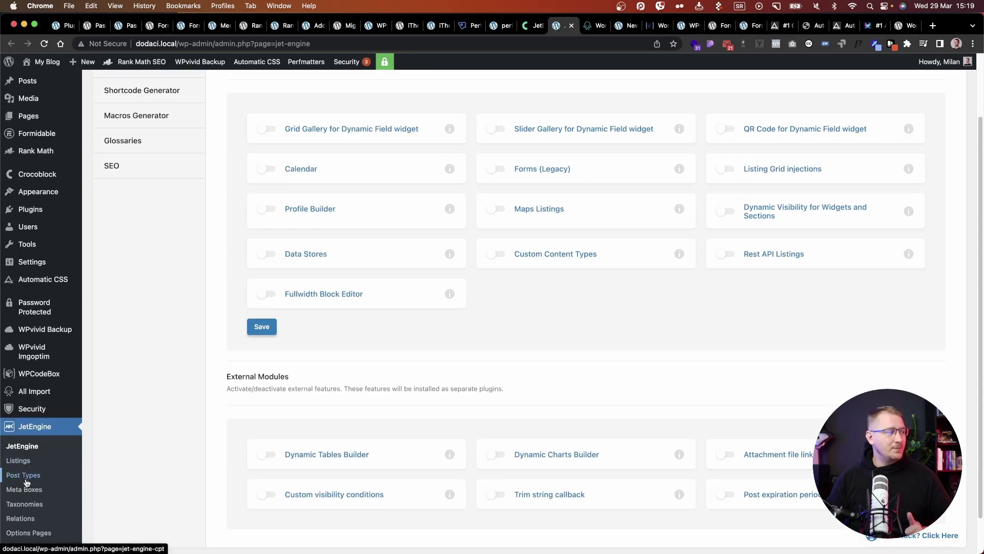
scroll(30, 482, down, 1)
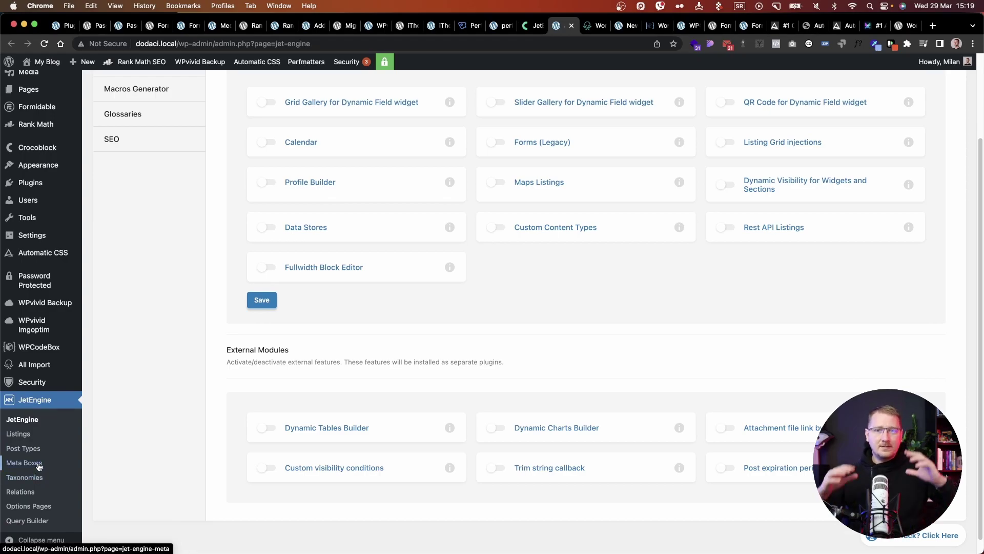
scroll(38, 469, down, 1)
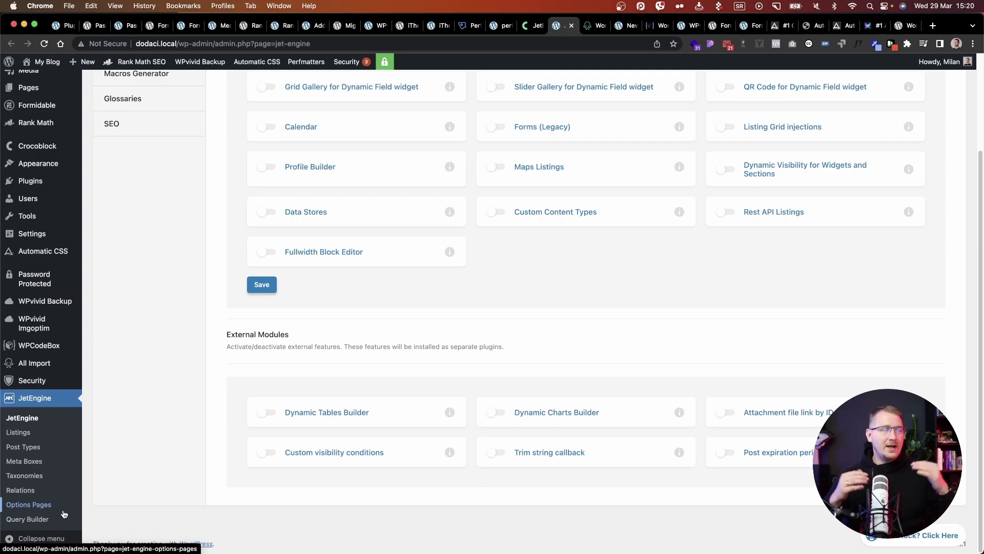
scroll(190, 461, up, 3)
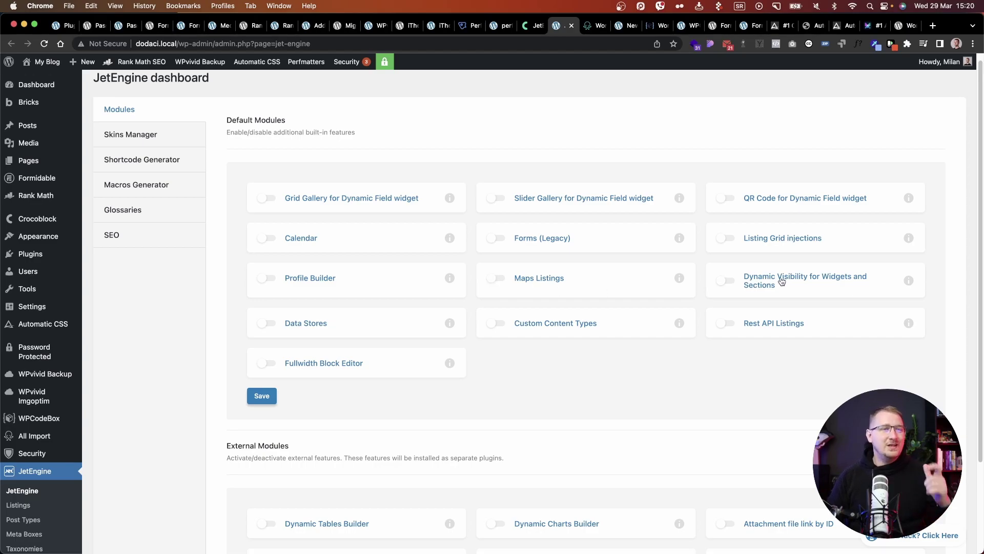
scroll(783, 287, down, 2)
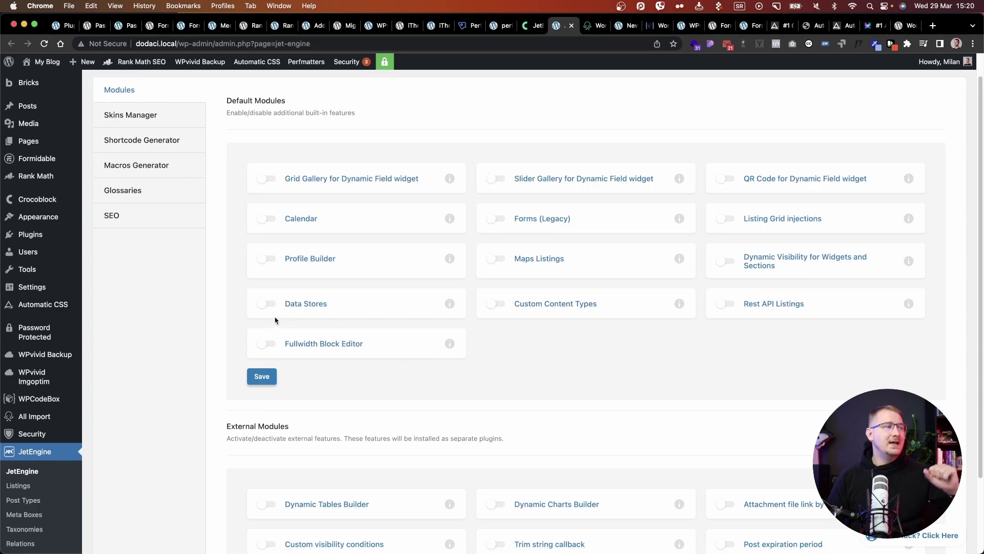
scroll(446, 333, down, 5)
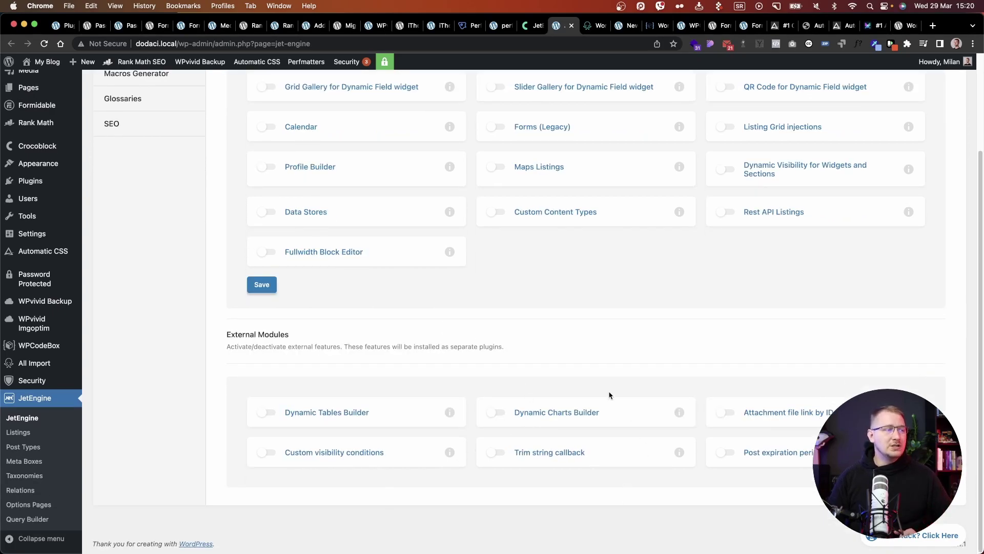
scroll(855, 386, up, 5)
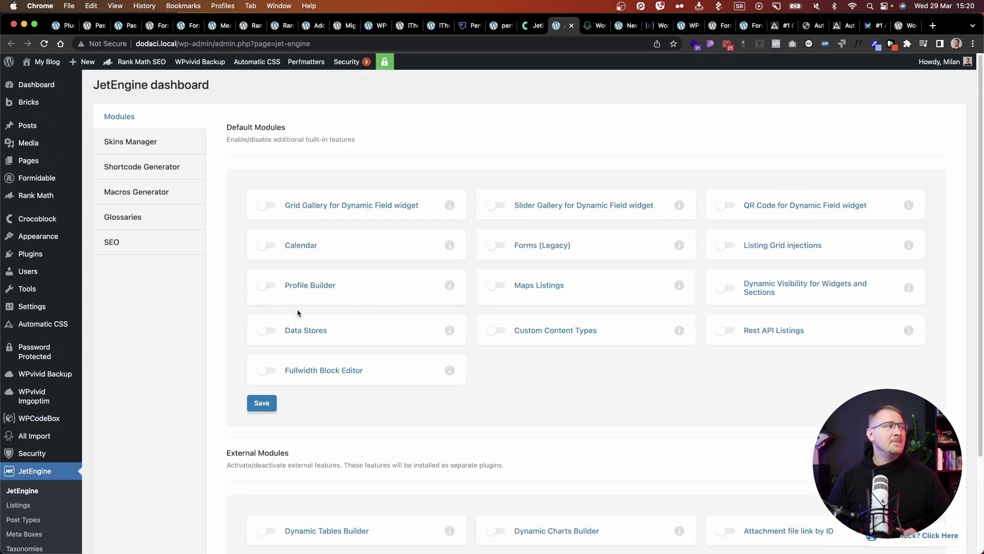
scroll(128, 341, down, 3)
scroll(149, 369, down, 2)
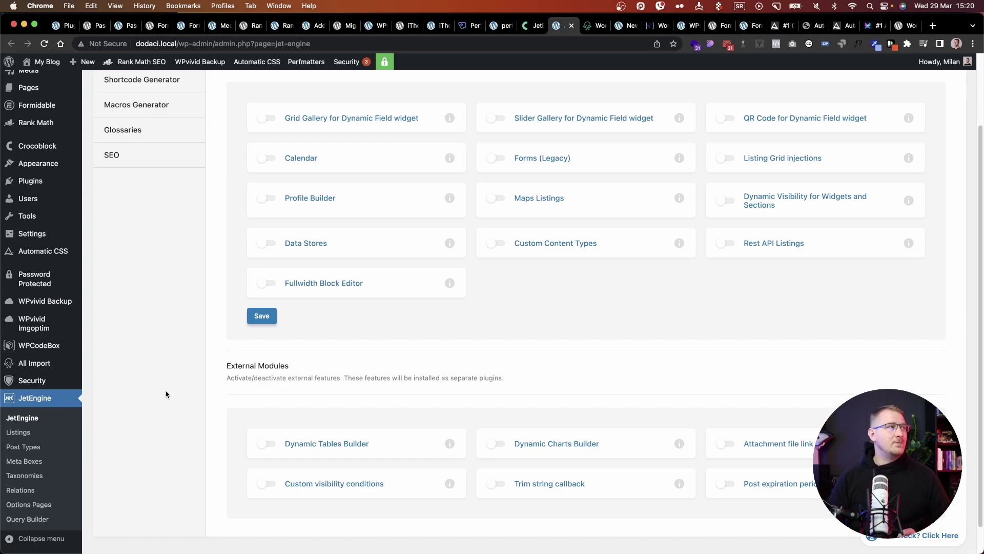
Step: Examine the WP All Import product page, covering its import features and guarantees
scroll(217, 389, up, 3)
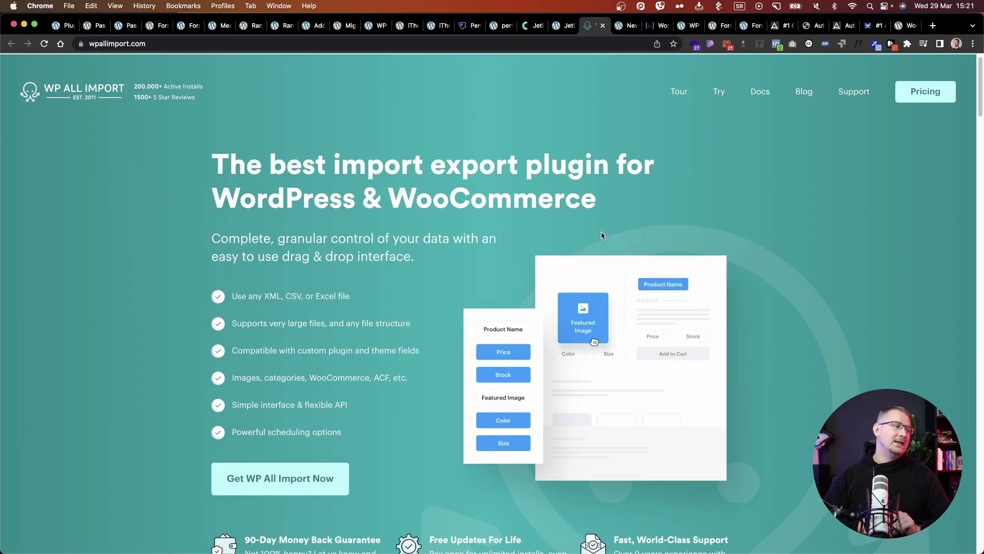
scroll(557, 281, down, 2)
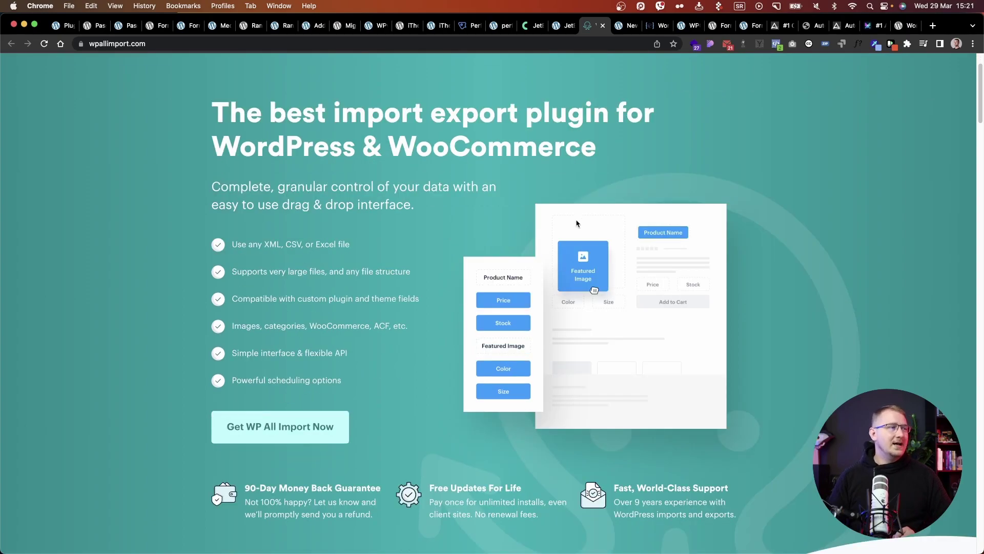
scroll(606, 227, up, 3)
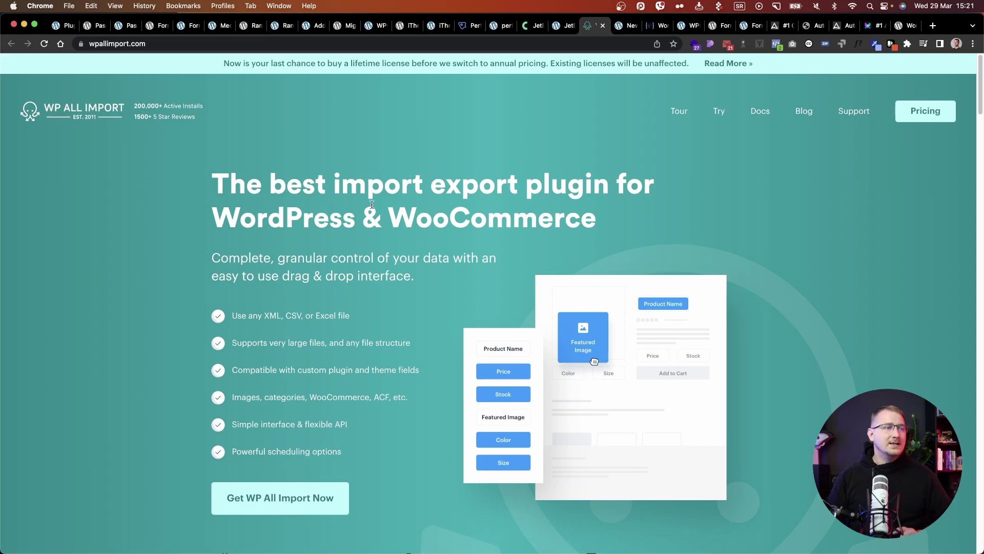
Step: Start a new import in WP All Import on the local site and upload the file Artigiano Jelovnik - Sheet1.csv
click(626, 25)
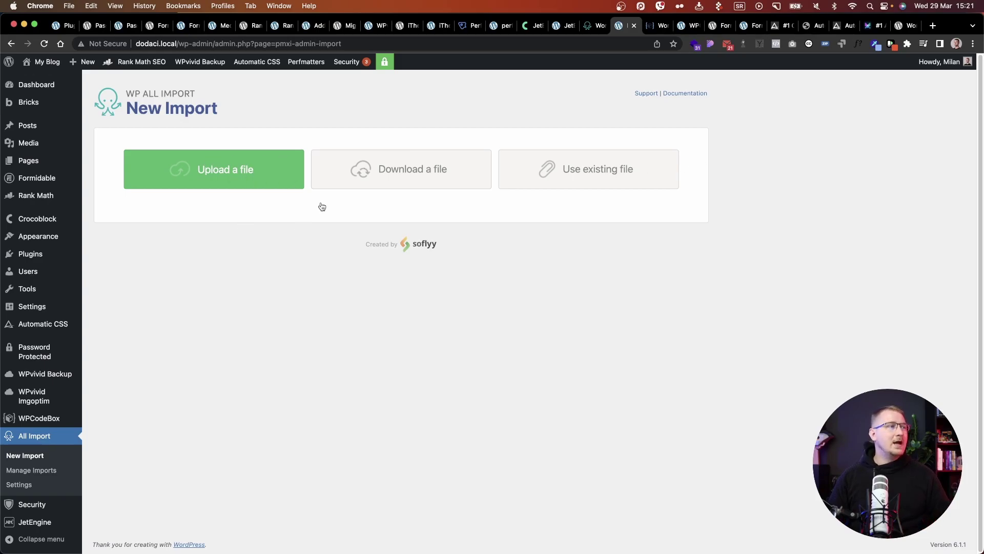
click(258, 186)
click(662, 184)
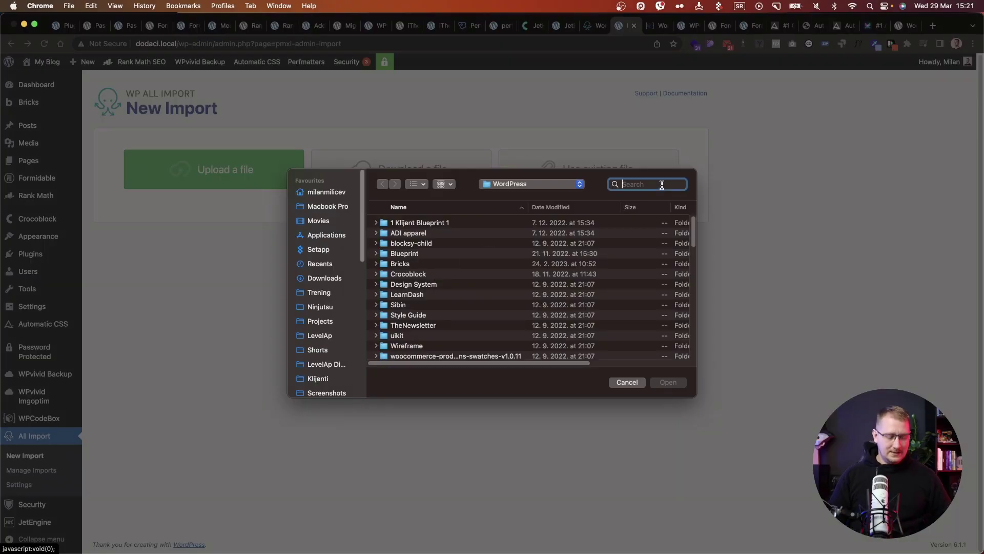
text(.csv)
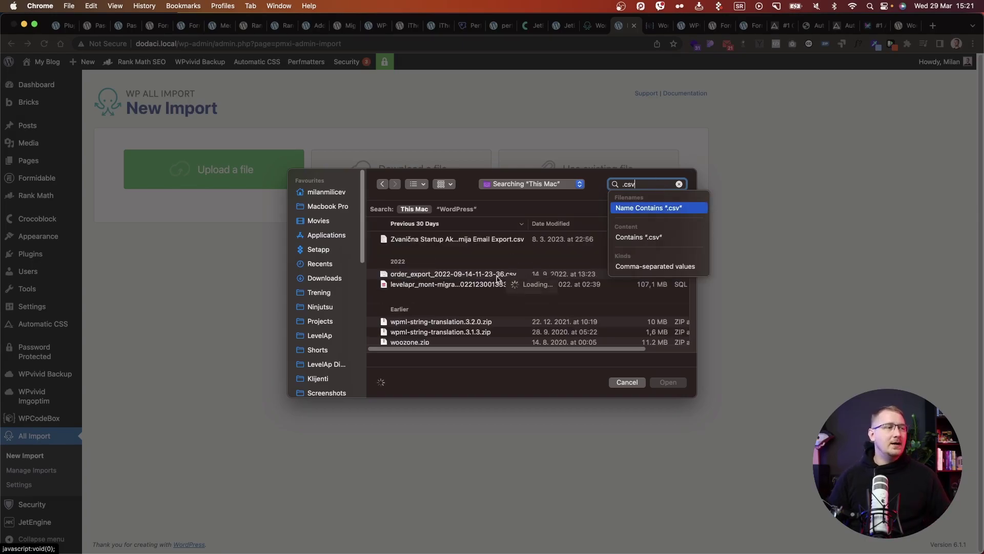
click(457, 210)
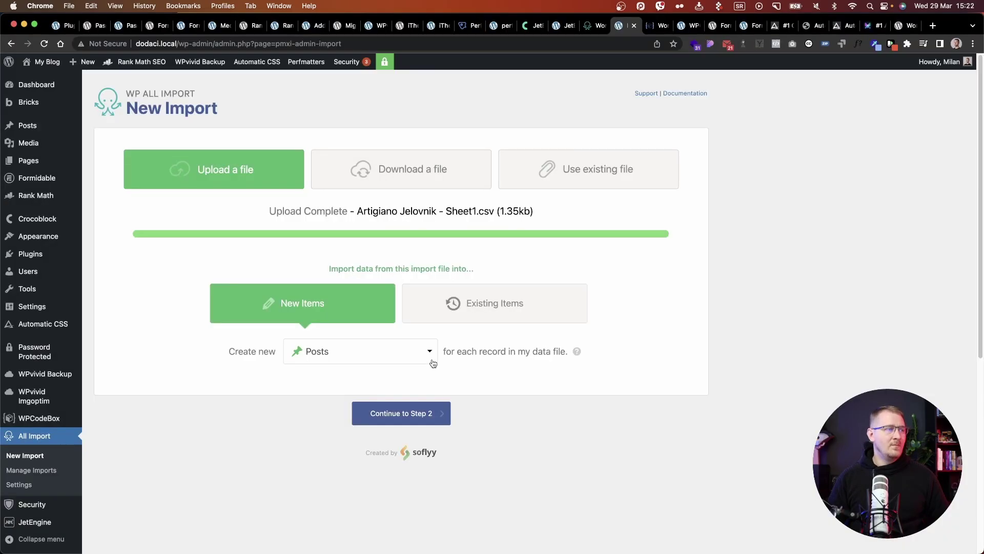
Step: Look through the item types that can be created from the uploaded data file, keeping Posts selected
click(429, 358)
scroll(417, 366, down, 2)
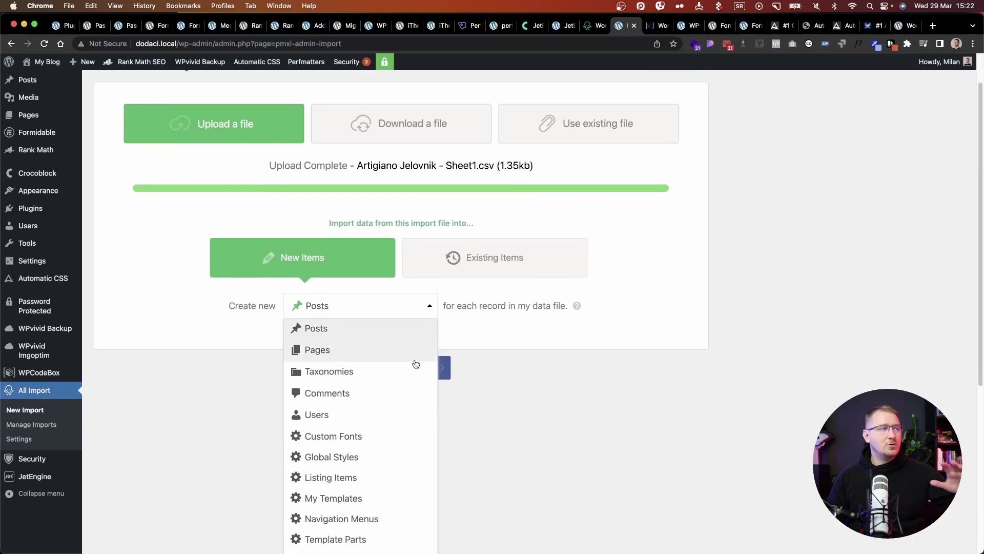
scroll(417, 364, down, 4)
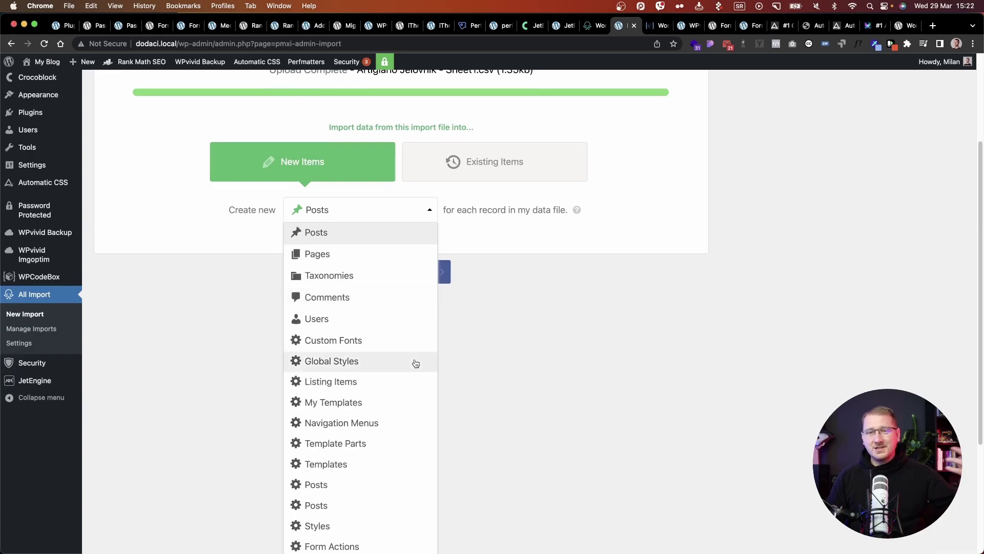
scroll(416, 364, down, 2)
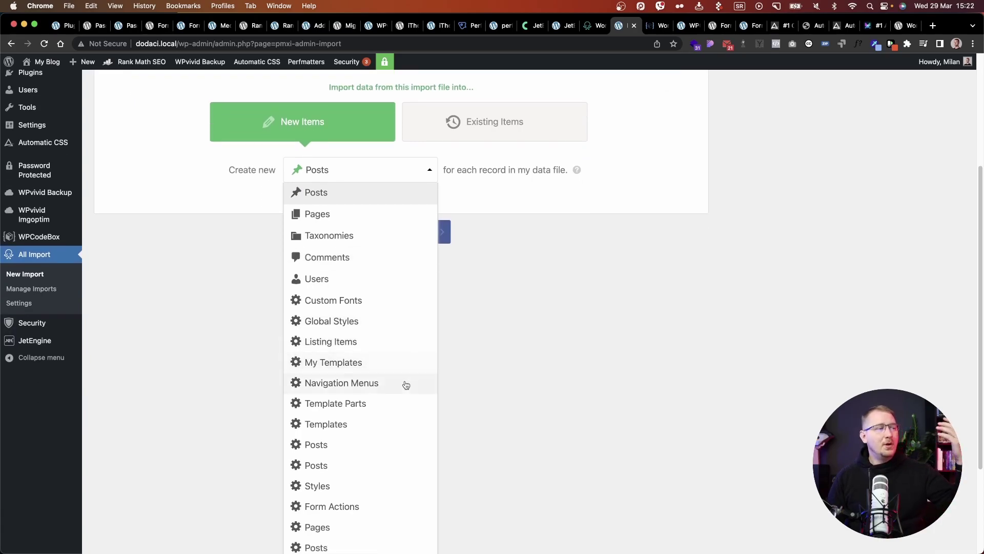
scroll(352, 189, up, 7)
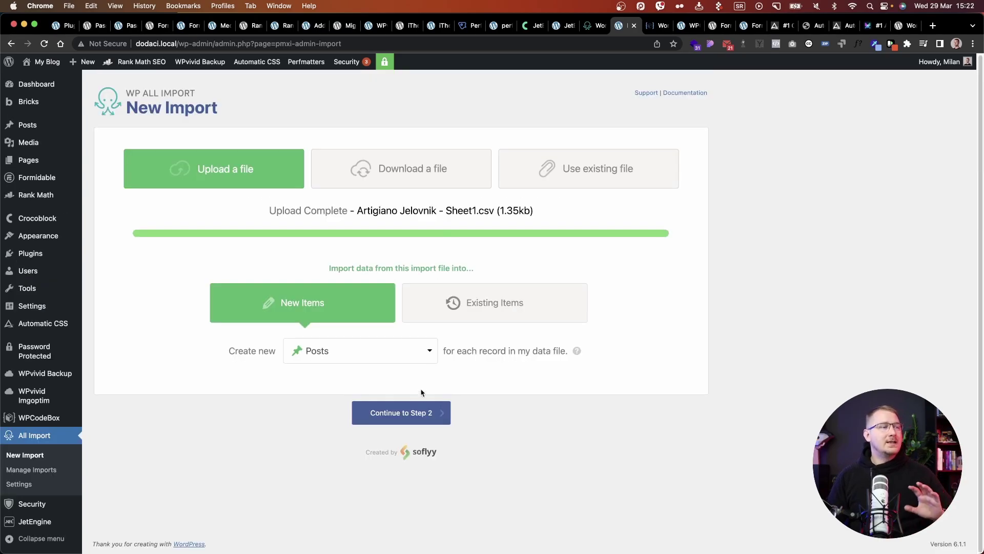
Step: Continue the import to the Drag & Drop template stage and map the naziv element to the post title
click(422, 413)
click(639, 162)
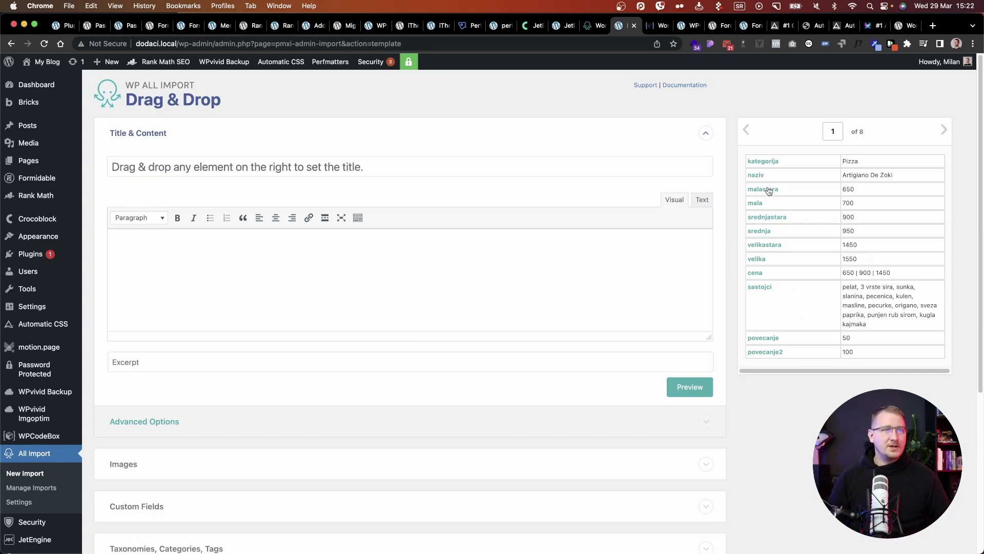
drag(755, 175, 263, 162)
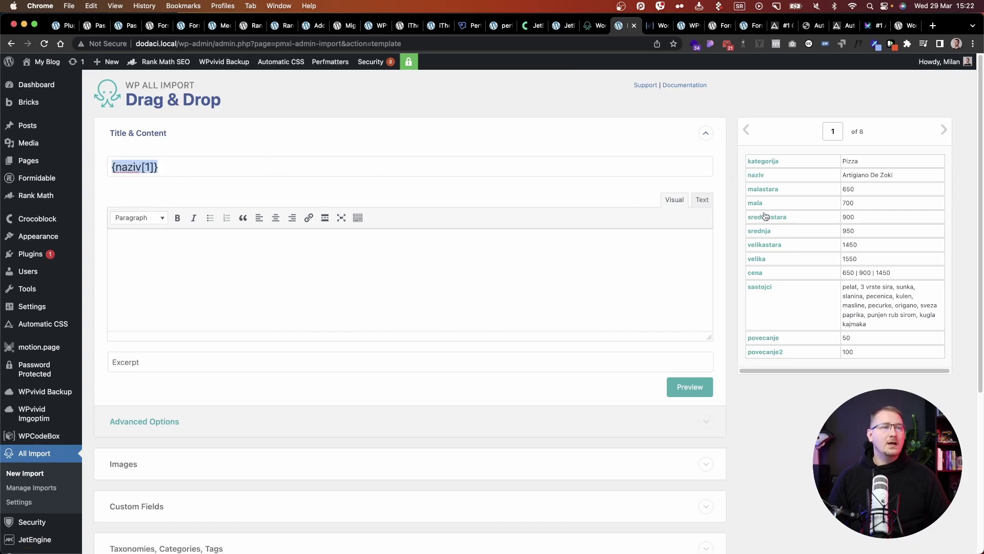
Step: Examine the import template's Images, Taxonomies, Categories, Tags and Custom Fields sections
scroll(512, 364, down, 2)
click(167, 404)
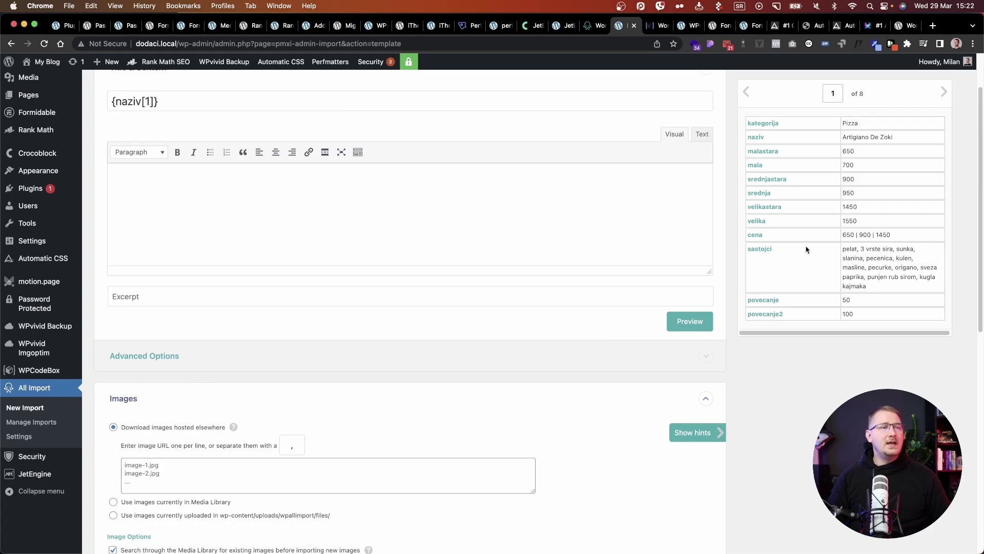
scroll(792, 213, down, 1)
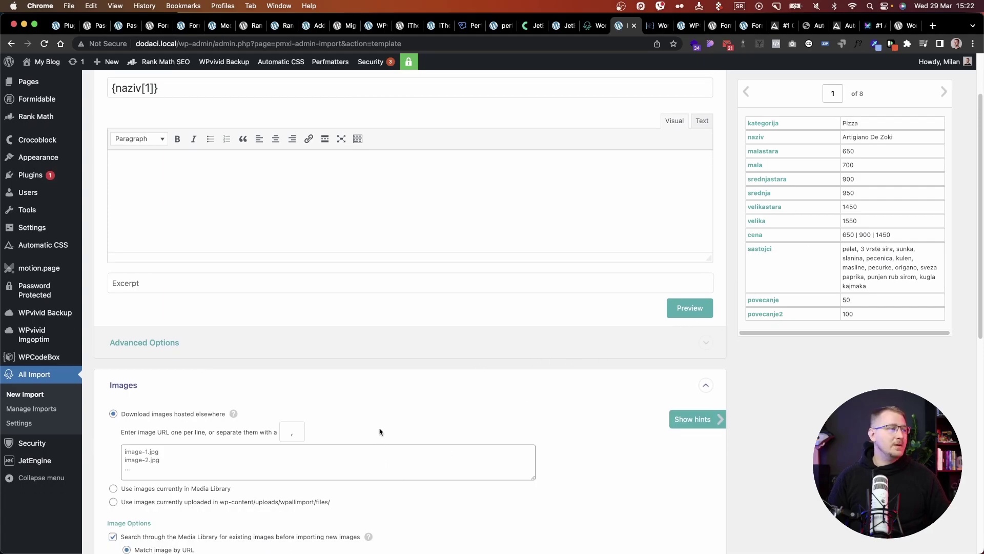
scroll(382, 440, down, 10)
click(186, 381)
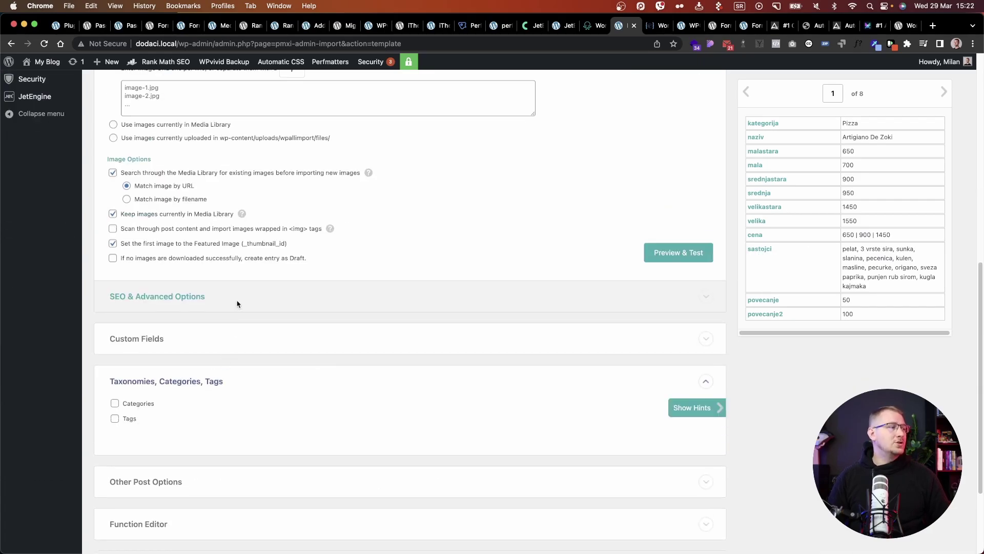
click(189, 341)
scroll(205, 451, down, 8)
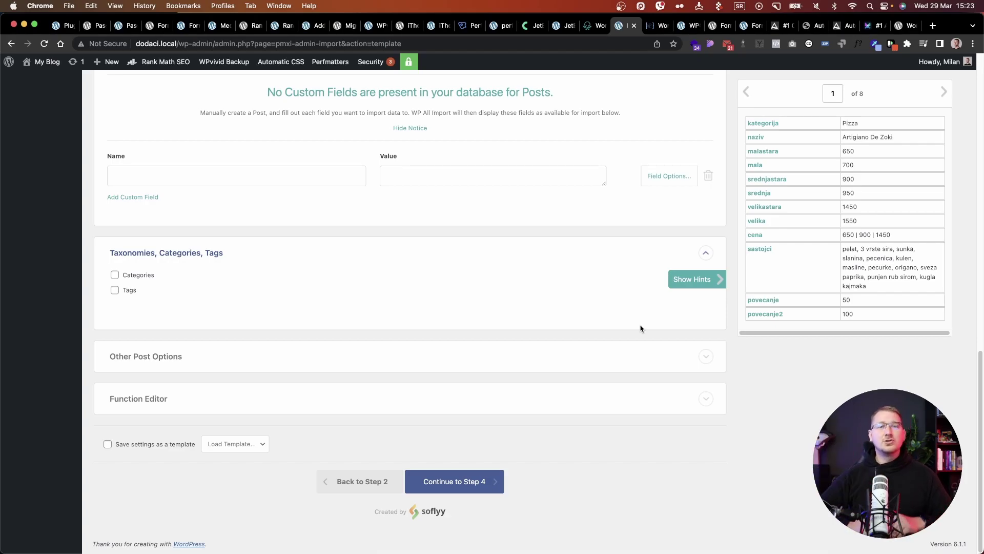
scroll(640, 328, up, 10)
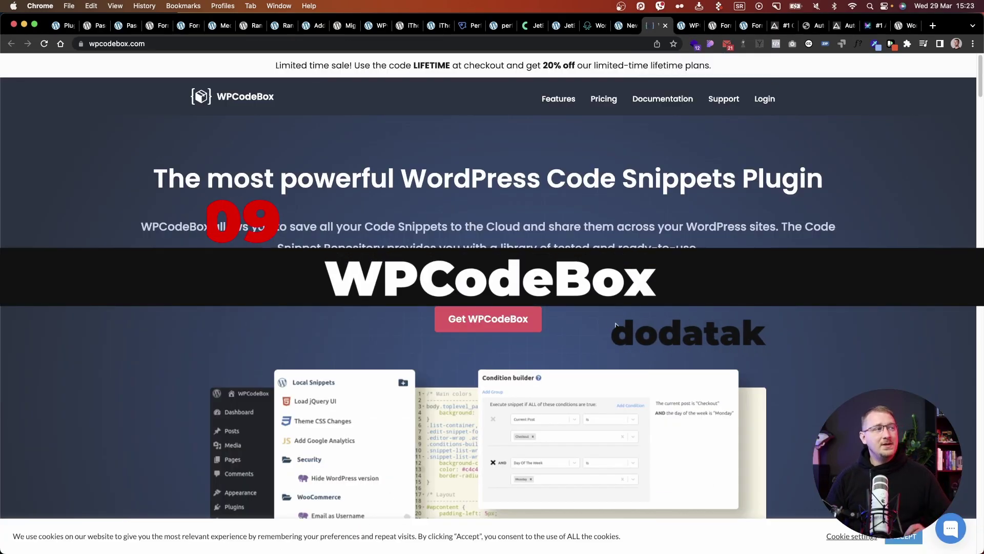
Step: View the WPCodeBox product page, open its snippet manager on the local site and expand the Cloud Snippets folders
scroll(616, 324, down, 1)
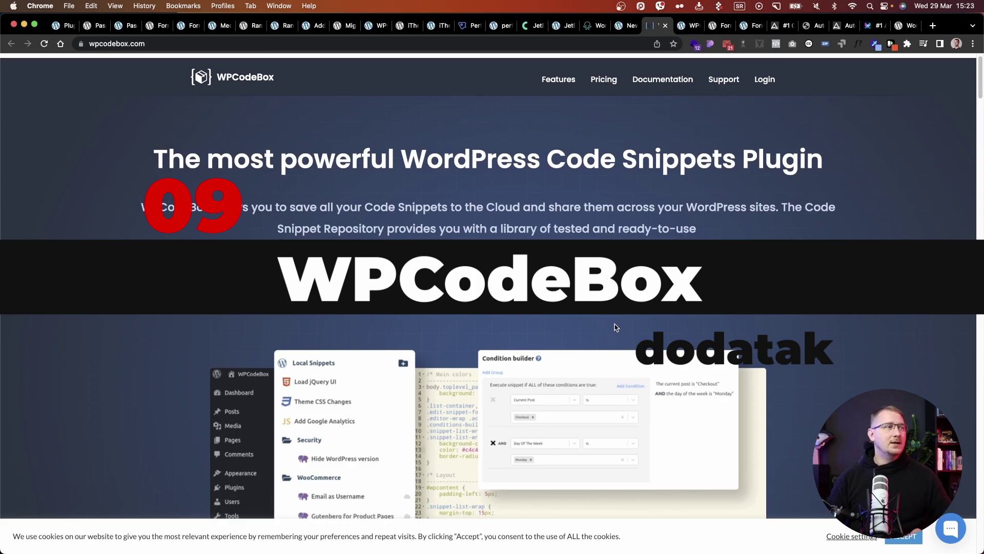
click(690, 26)
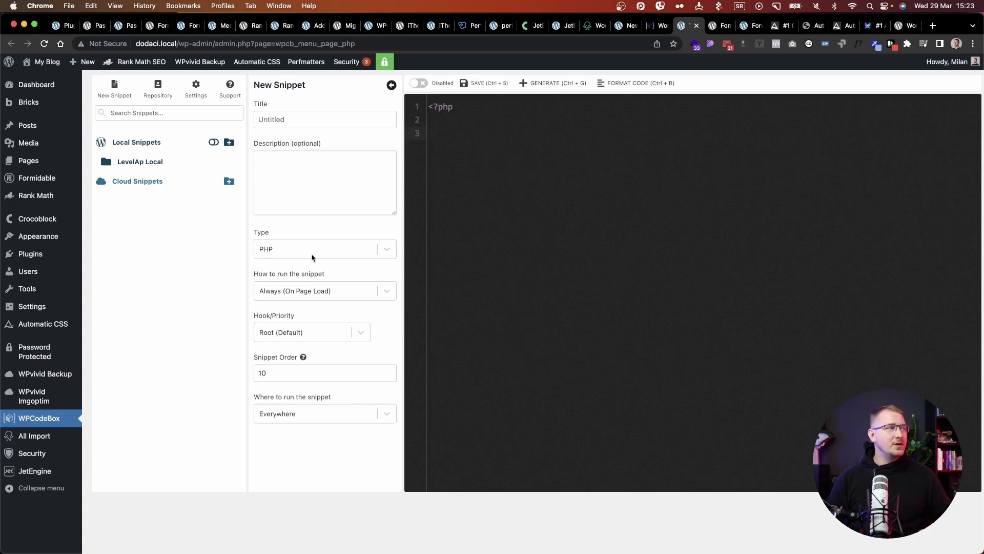
click(134, 186)
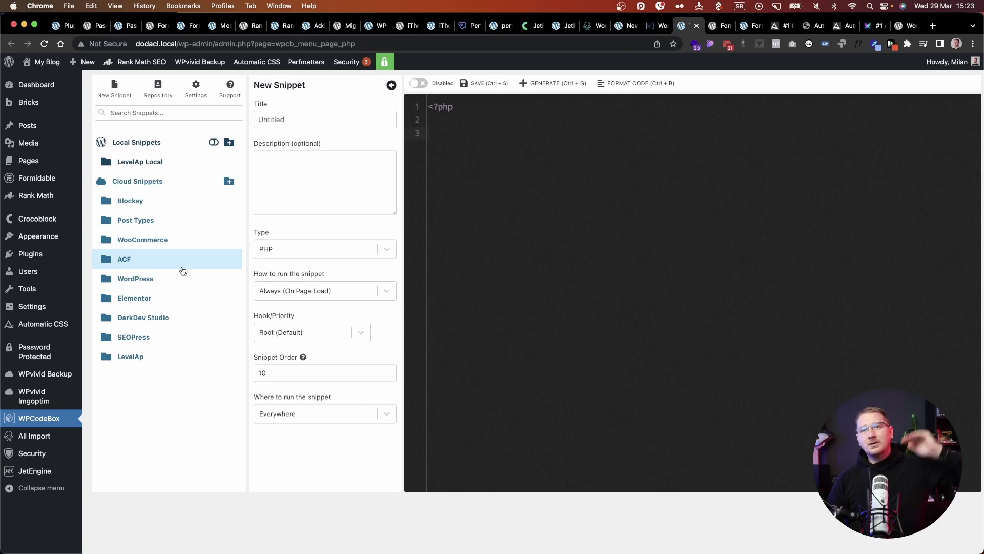
mouse_move(178, 270)
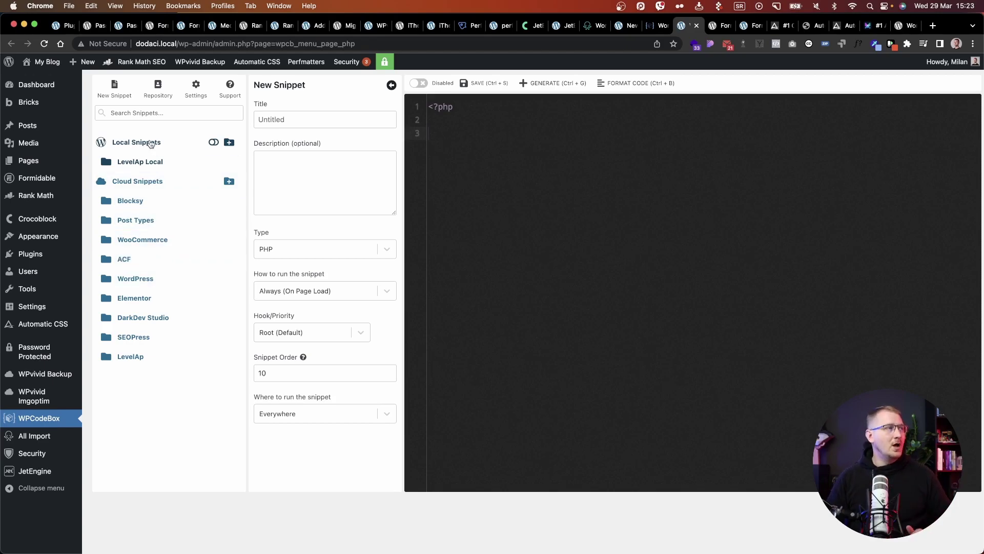
Step: Browse the WooCommerce snippets in the WPCodeBox Snippet Repository and close it
click(156, 91)
click(146, 153)
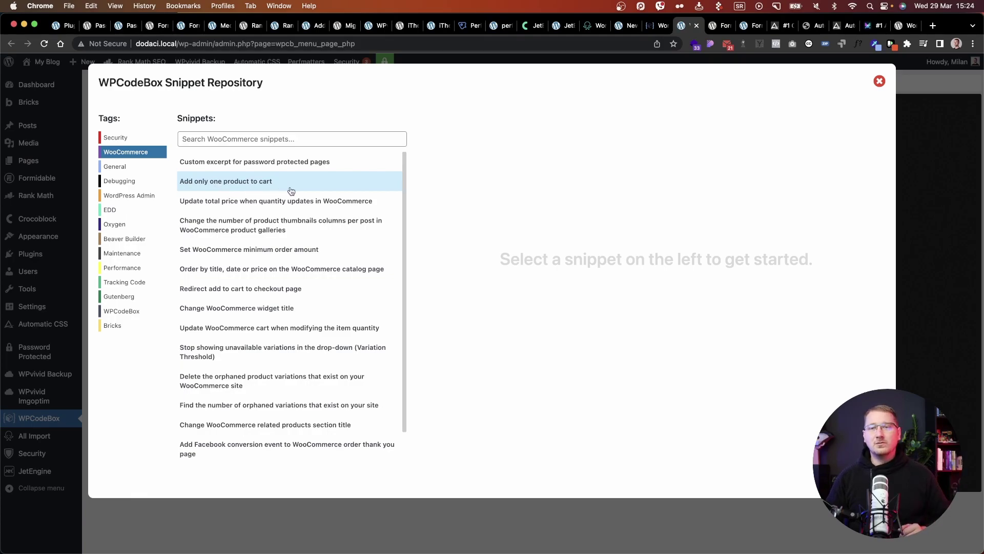
scroll(288, 190, down, 1)
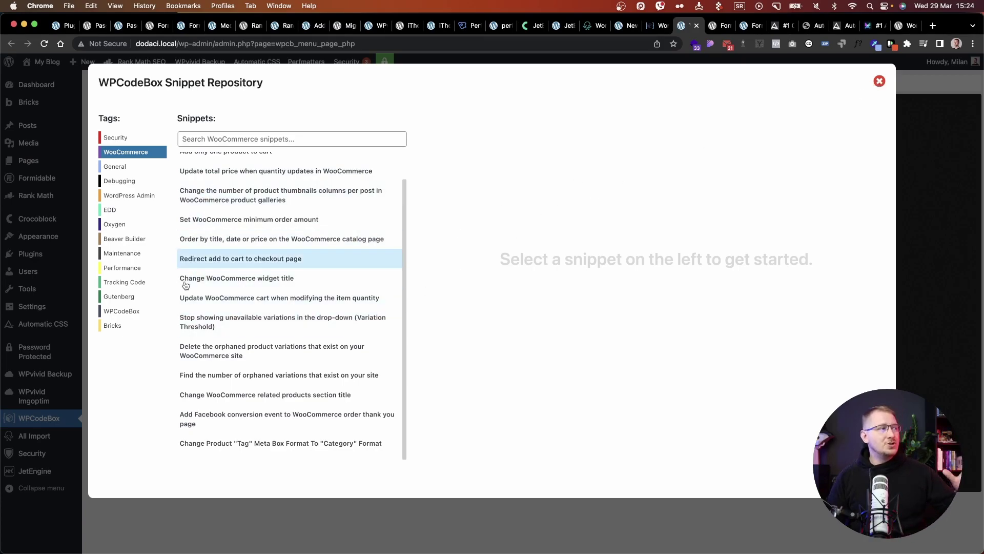
click(880, 81)
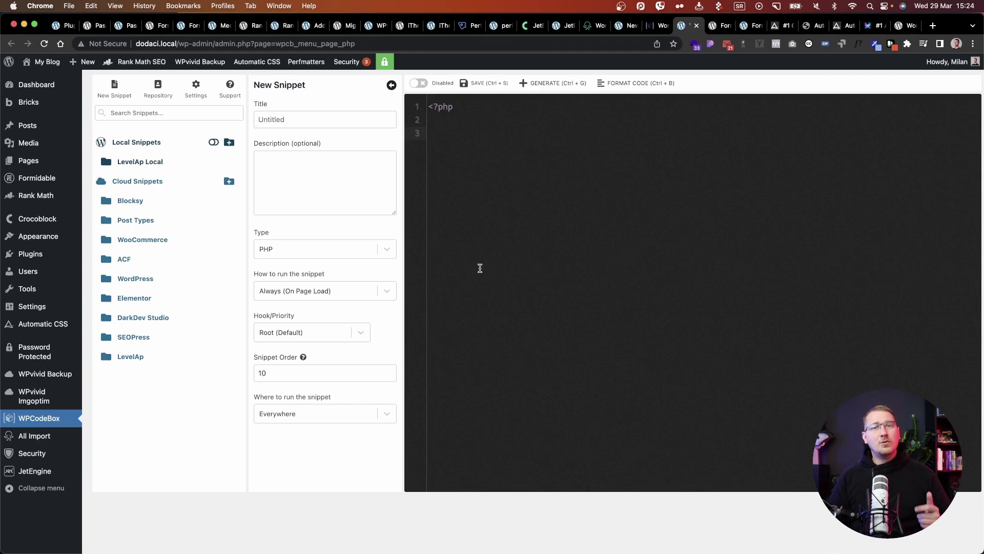
mouse_move(203, 207)
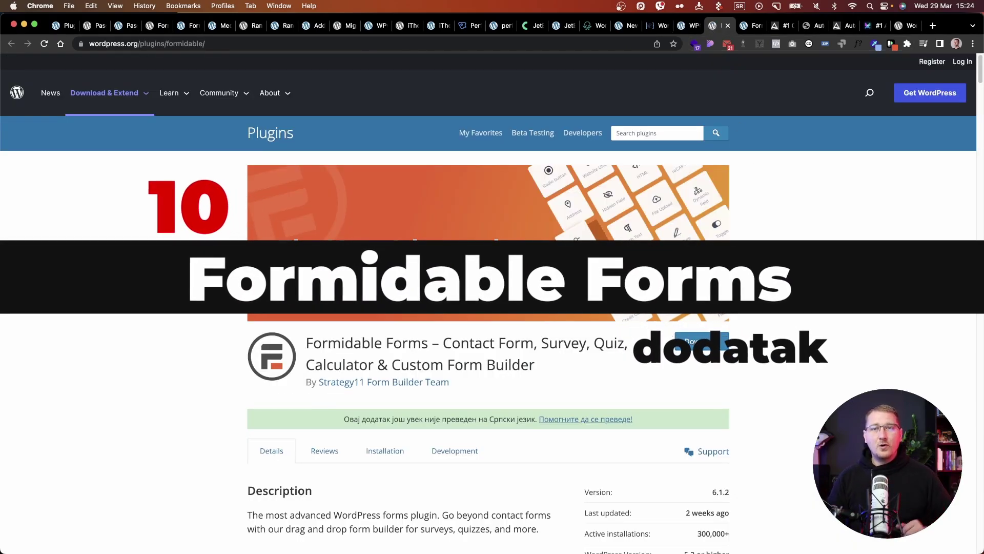
Step: Examine the Formidable Forms plugin page on wordpress.org, including its description and version details
scroll(745, 333, down, 2)
scroll(740, 343, down, 4)
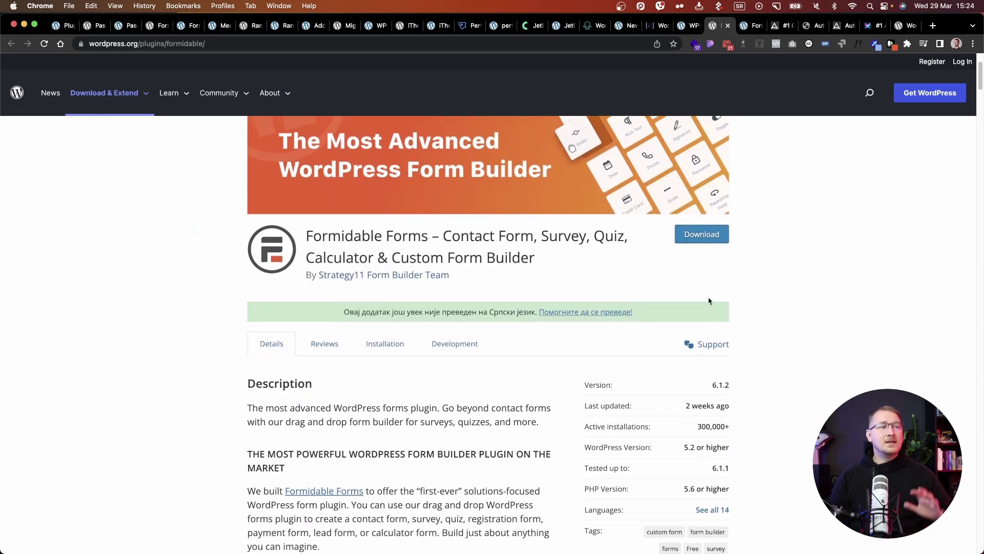
scroll(710, 303, down, 3)
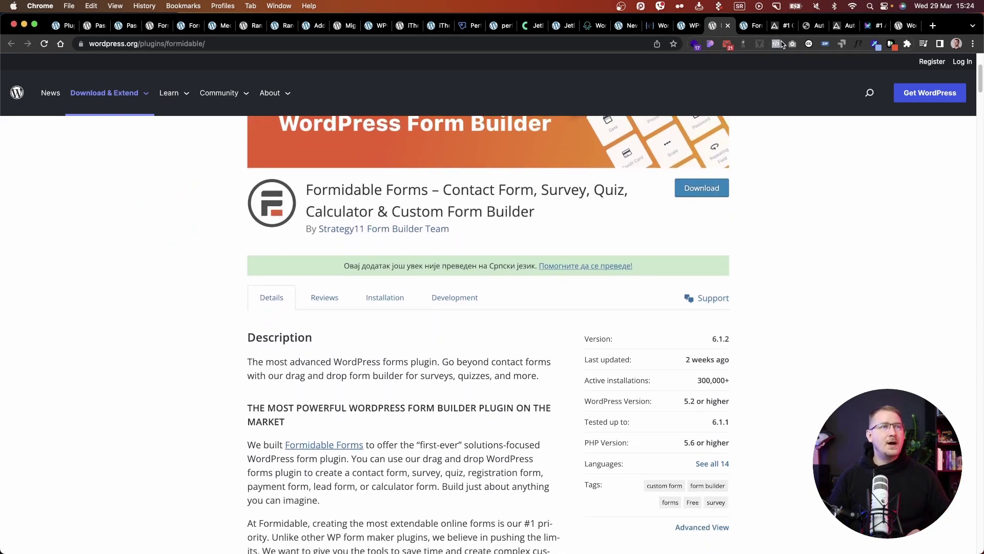
Step: Create a new Formidable form named Contact Us on the local site without assigning it to an application
click(746, 27)
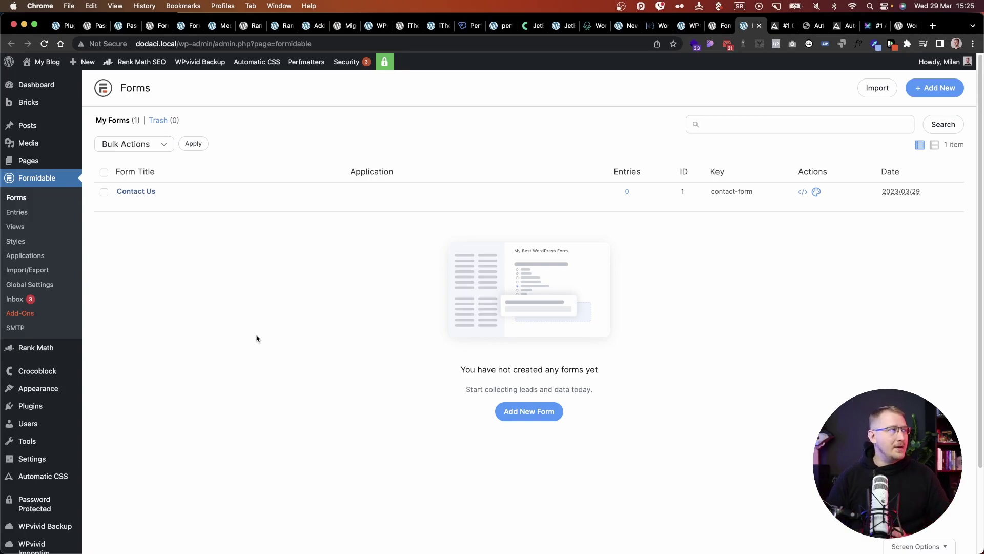
click(530, 411)
click(530, 129)
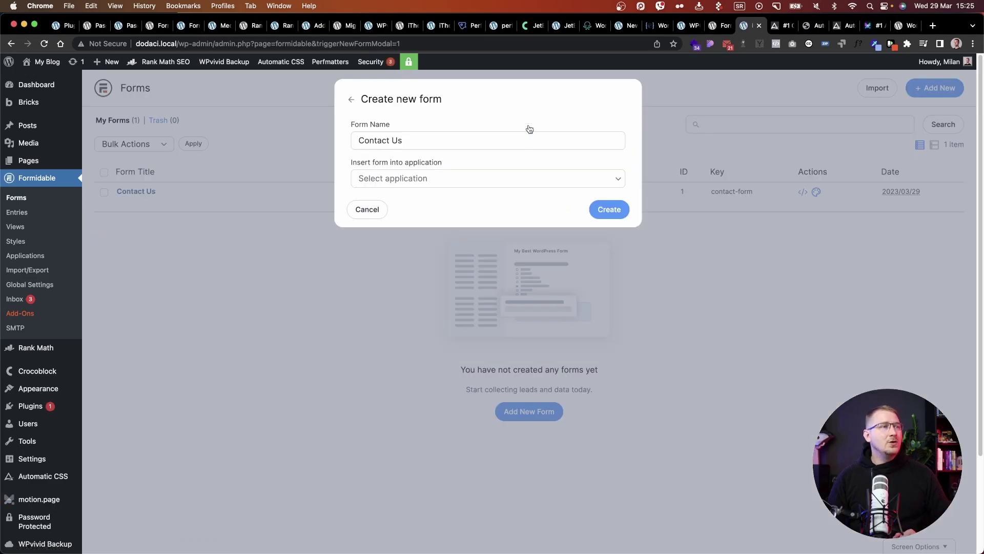
click(533, 182)
click(550, 193)
click(619, 178)
click(625, 215)
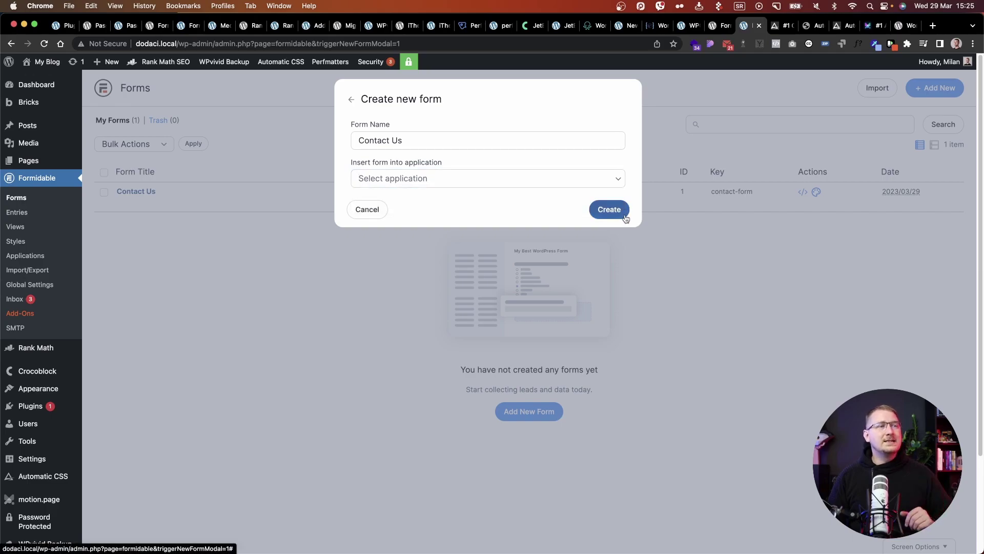
click(622, 214)
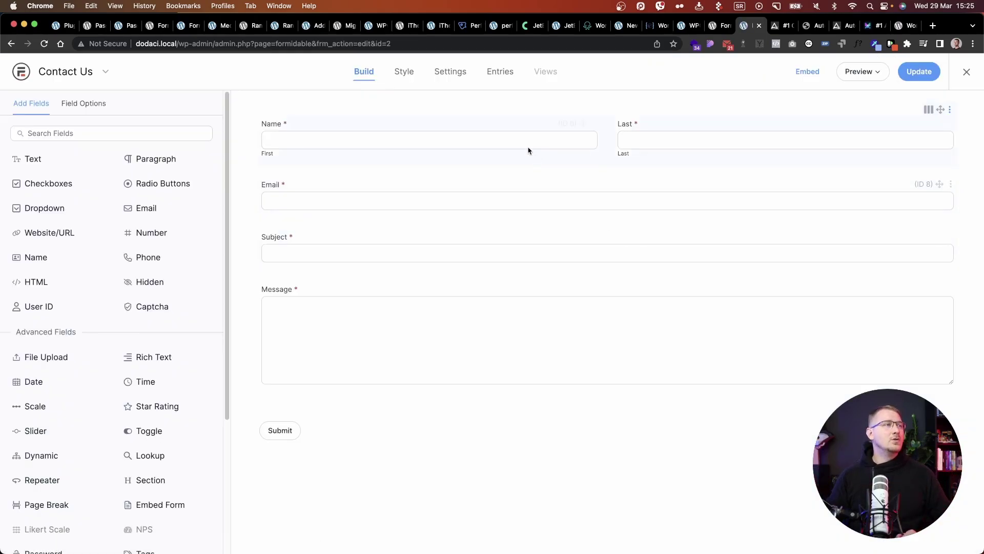
Step: Examine the Contact Us form's entries and its general form settings, including the On Submit and AJAX options
click(500, 71)
click(450, 72)
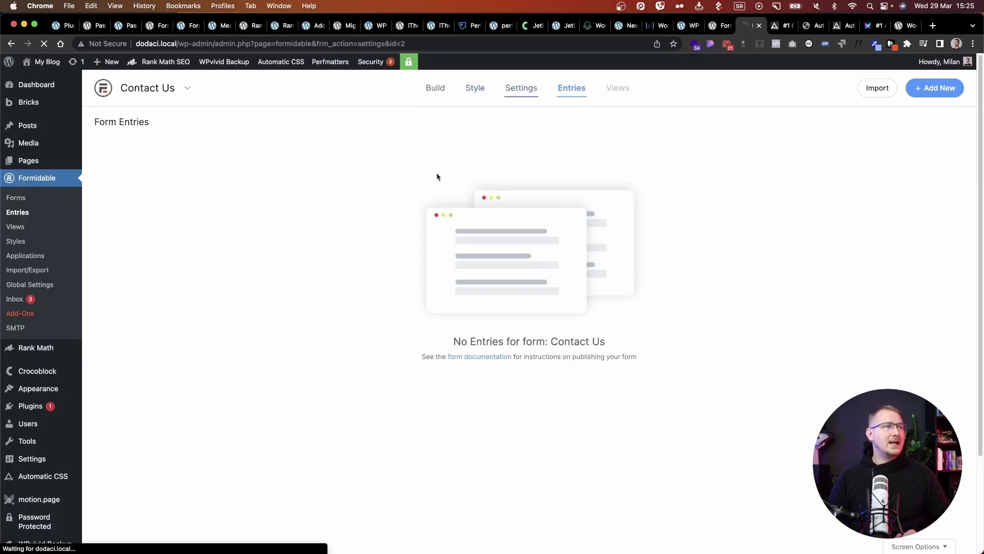
scroll(345, 413, down, 1)
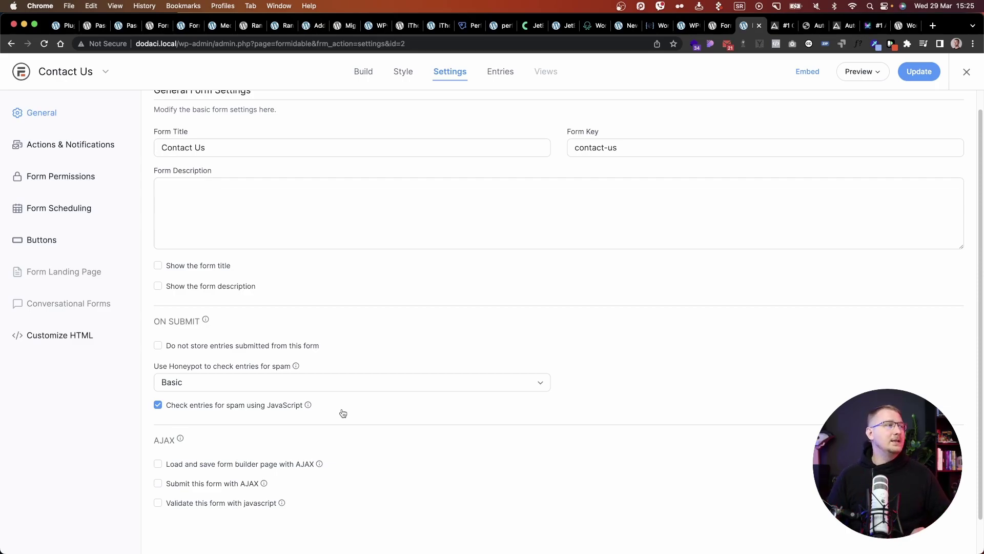
scroll(343, 413, up, 1)
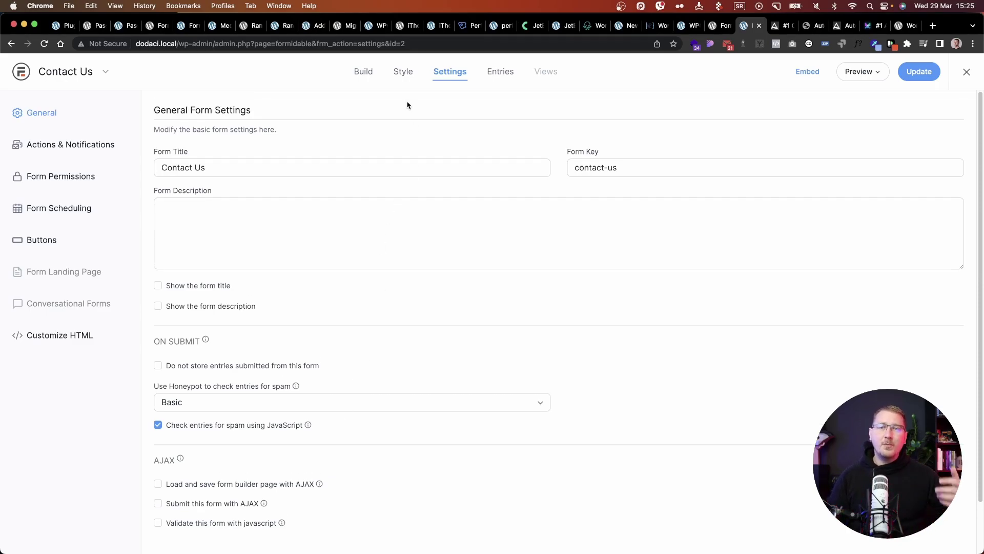
Step: Examine the Contact Us form's actions and notifications, and the basic, advanced and pricing fields available in its builder
click(71, 145)
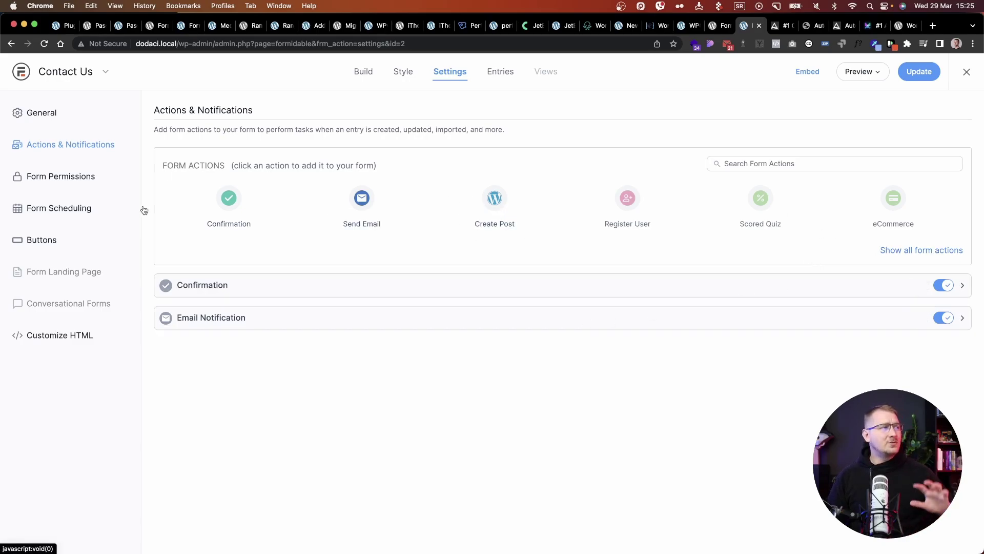
click(362, 77)
scroll(91, 230, down, 5)
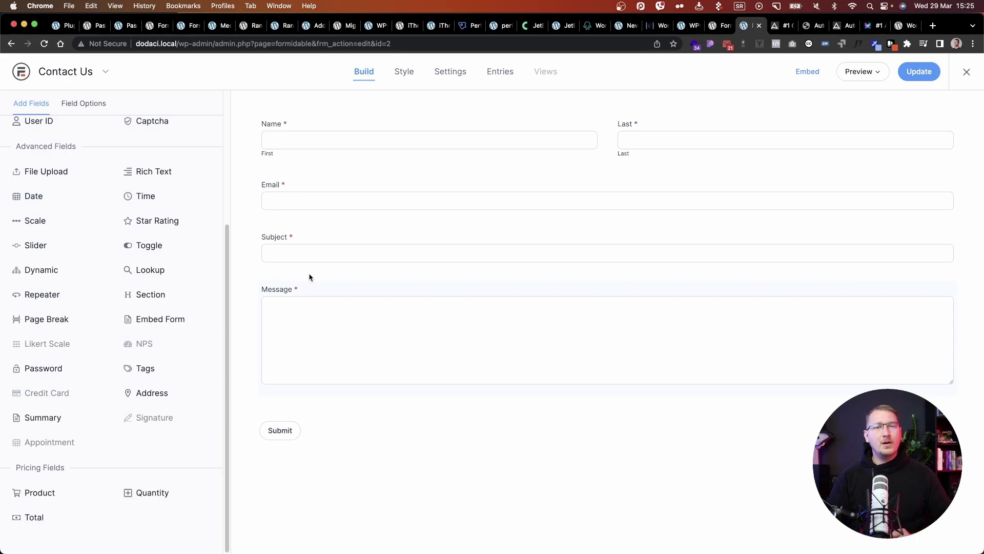
scroll(200, 305, up, 5)
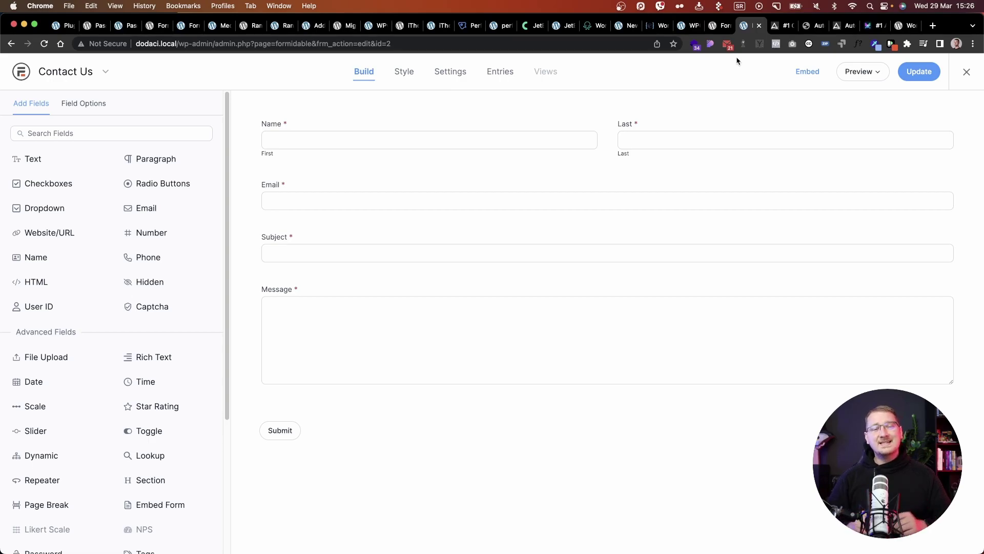
Step: Examine the automaticcss.com homepage, including its Automatic Typography and Automatic Colors sections
click(778, 29)
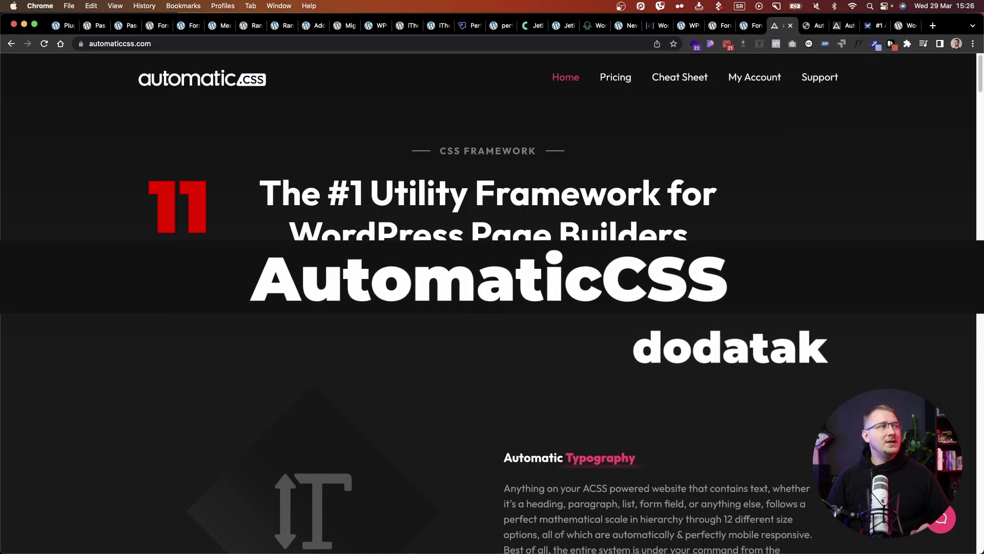
scroll(493, 308, down, 3)
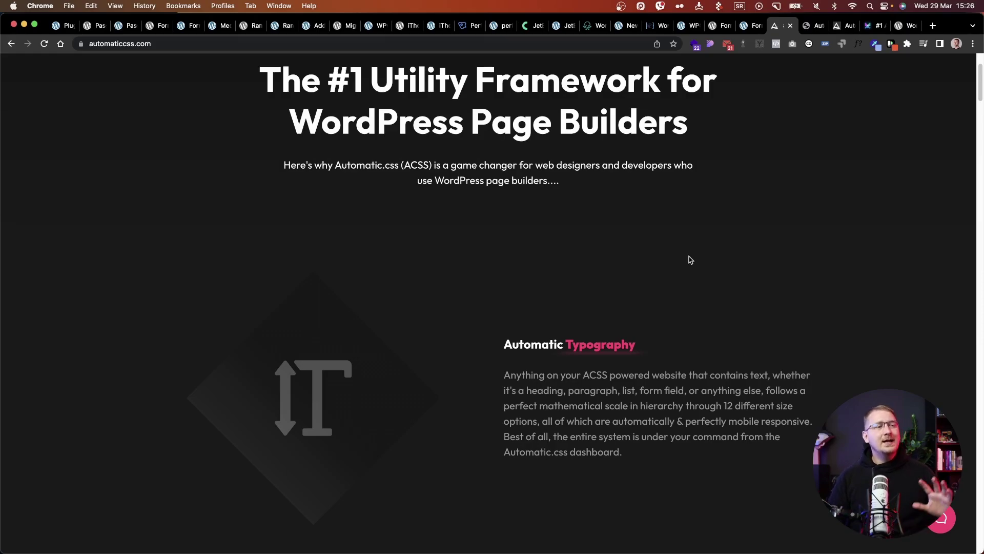
scroll(690, 260, down, 4)
scroll(689, 267, down, 1)
scroll(688, 264, down, 10)
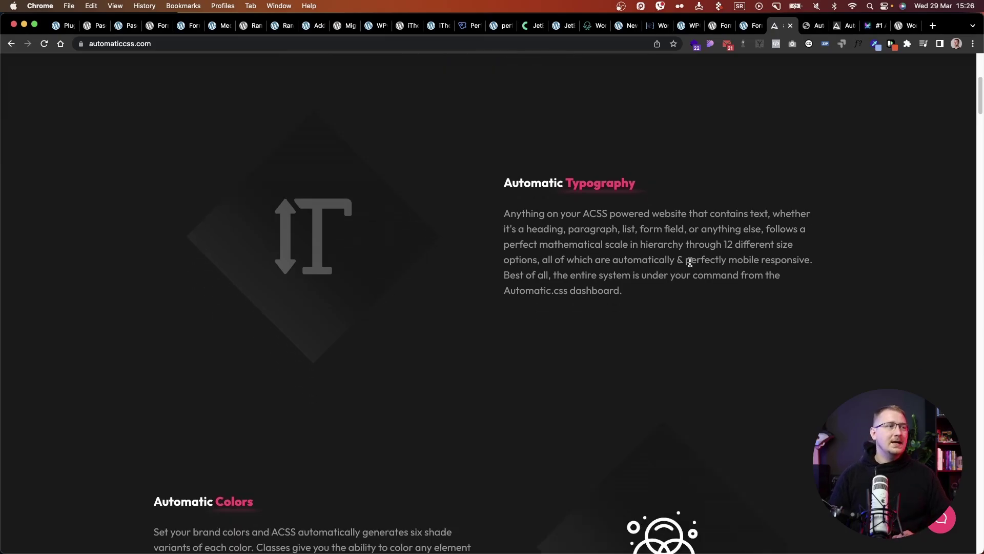
scroll(694, 279, down, 3)
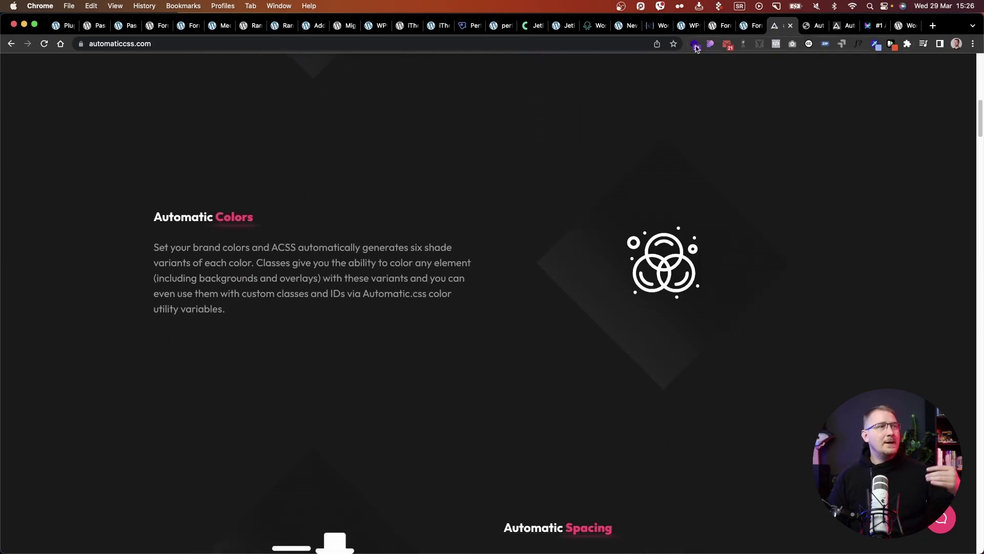
Step: Review the local site's Automatic CSS settings for Viewport, Palette, Typography, Spacing and Additional Styling
click(808, 26)
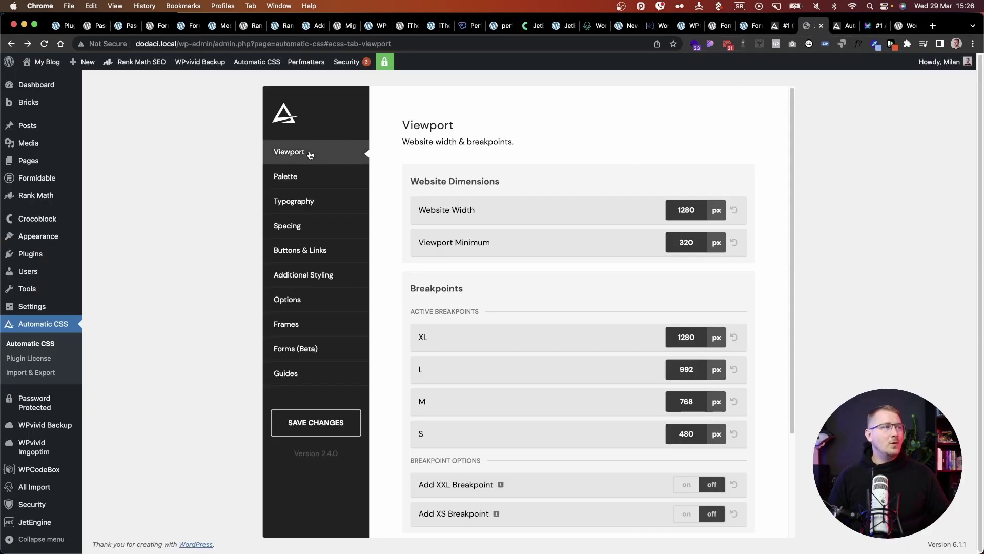
click(307, 179)
scroll(411, 202, down, 3)
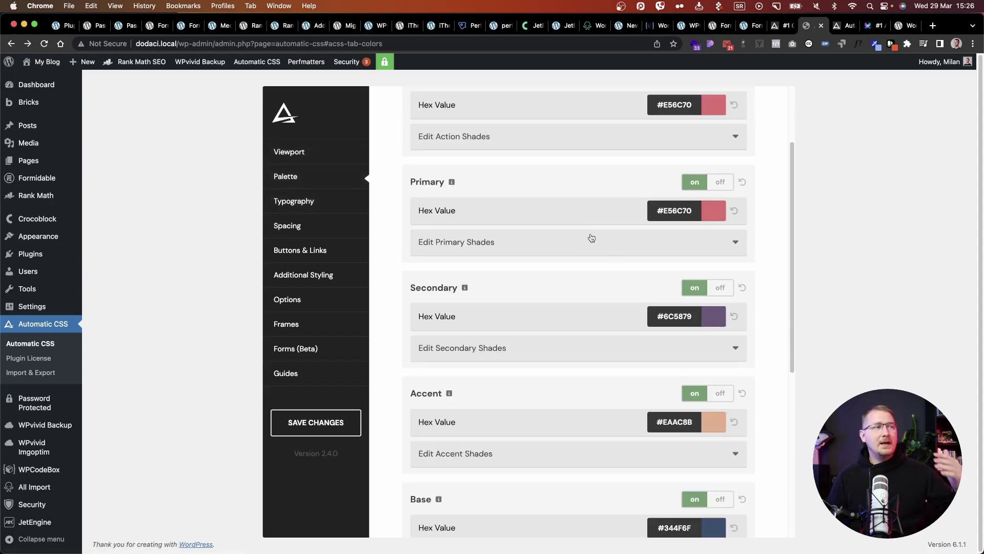
click(307, 197)
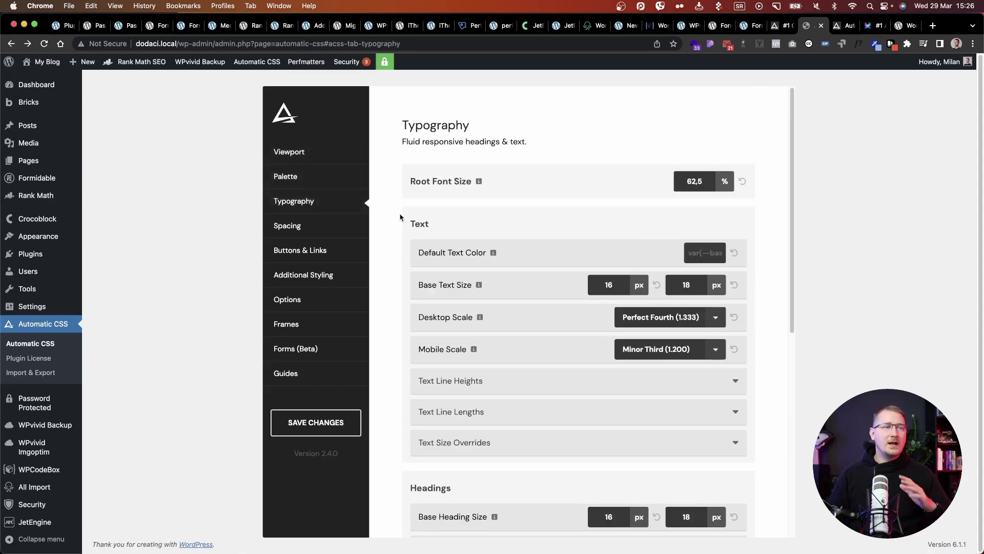
click(325, 225)
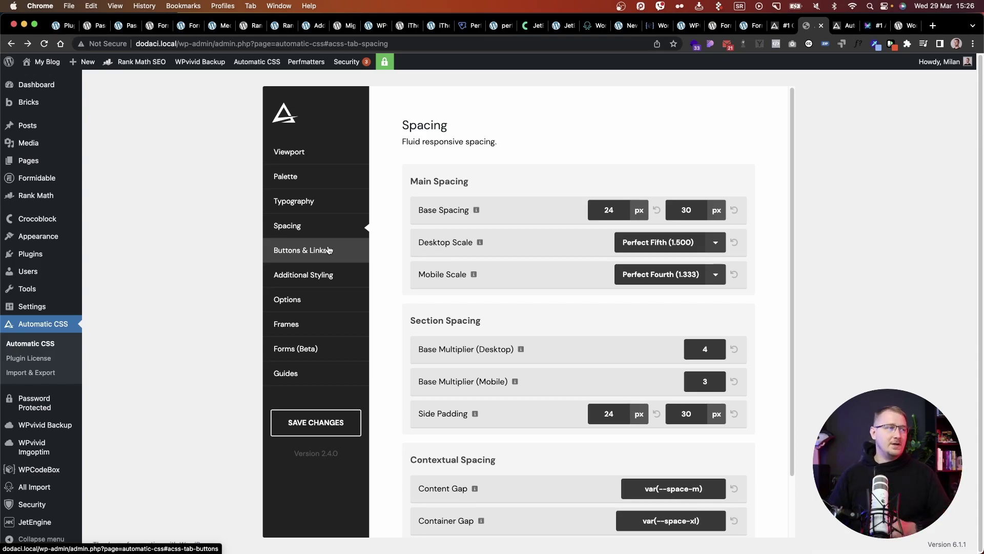
click(318, 275)
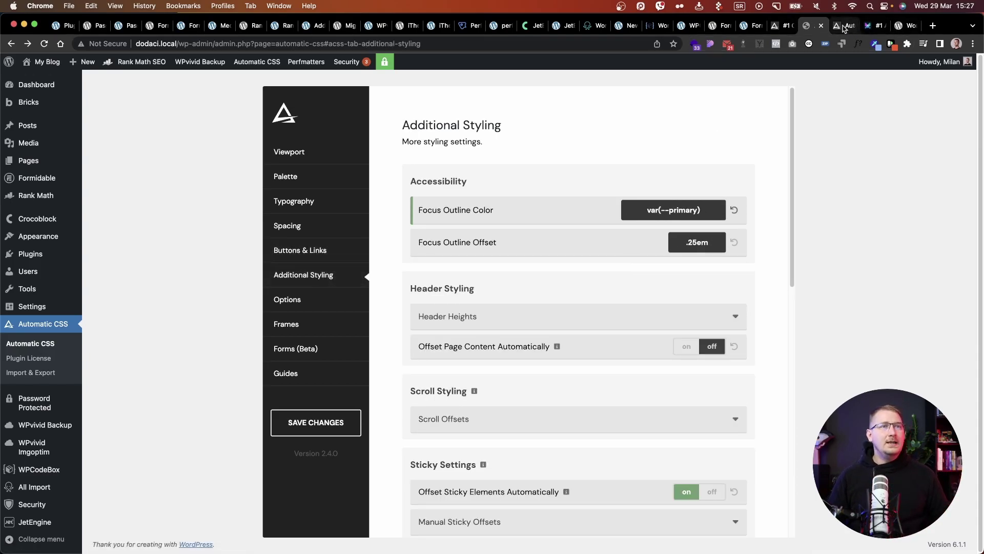
Step: Examine the Colors & Shades swatches in the Automatic CSS Style Guide on bricksui.automaticcss.com
click(843, 25)
scroll(641, 220, up, 5)
scroll(635, 230, down, 3)
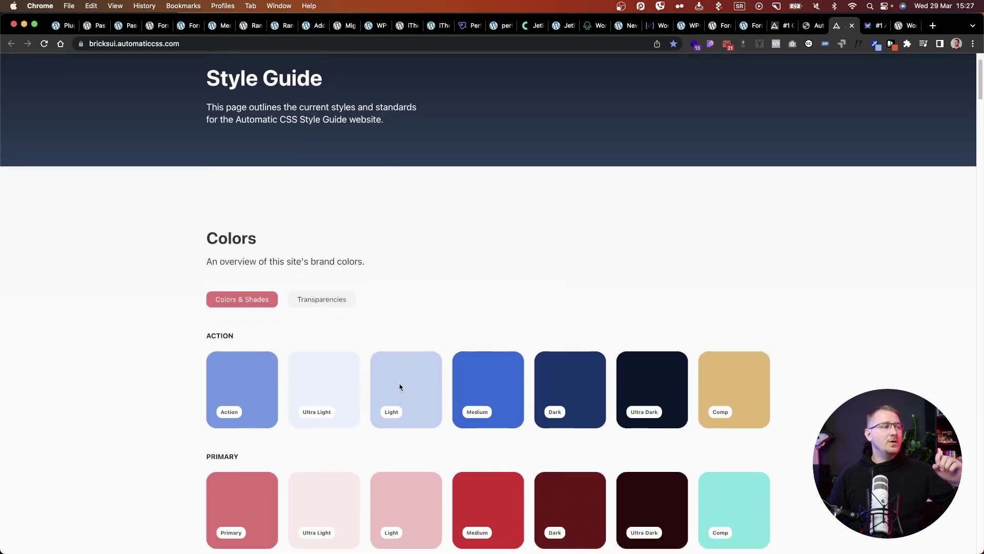
scroll(240, 300, down, 6)
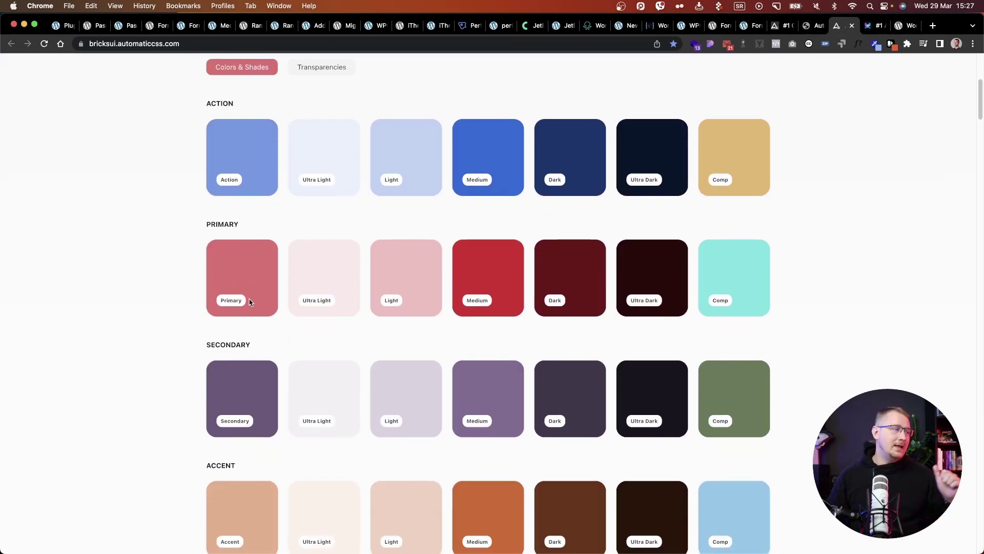
scroll(252, 303, down, 7)
scroll(297, 338, up, 10)
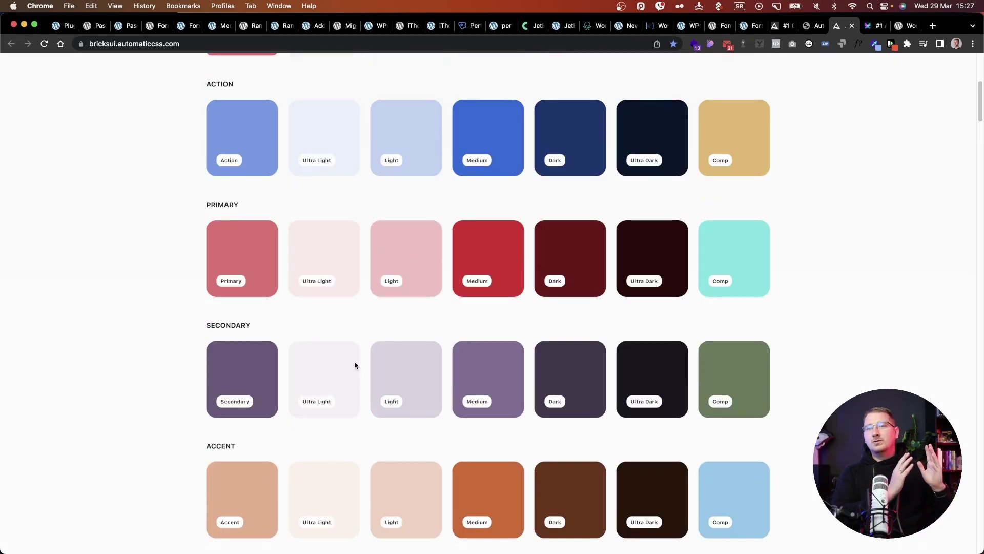
scroll(405, 349, up, 4)
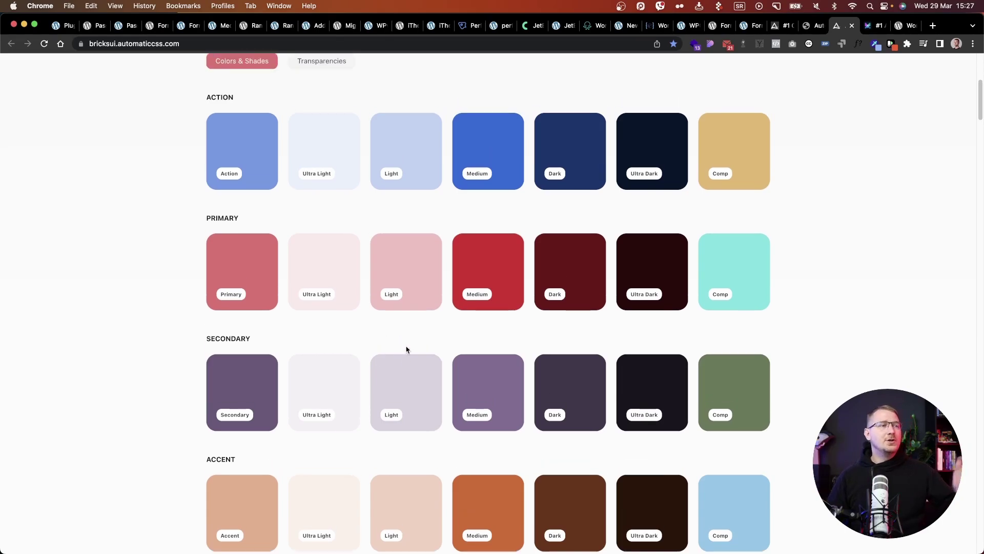
Step: Examine the style guide's colour Transparencies and revisit the local site's Additional Styling settings for Automatic CSS
click(301, 250)
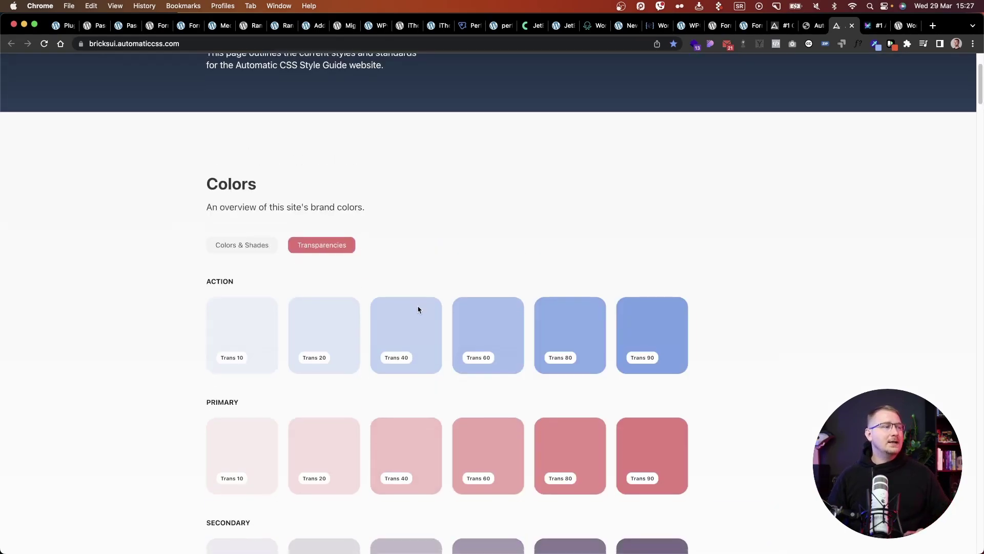
scroll(379, 328, down, 10)
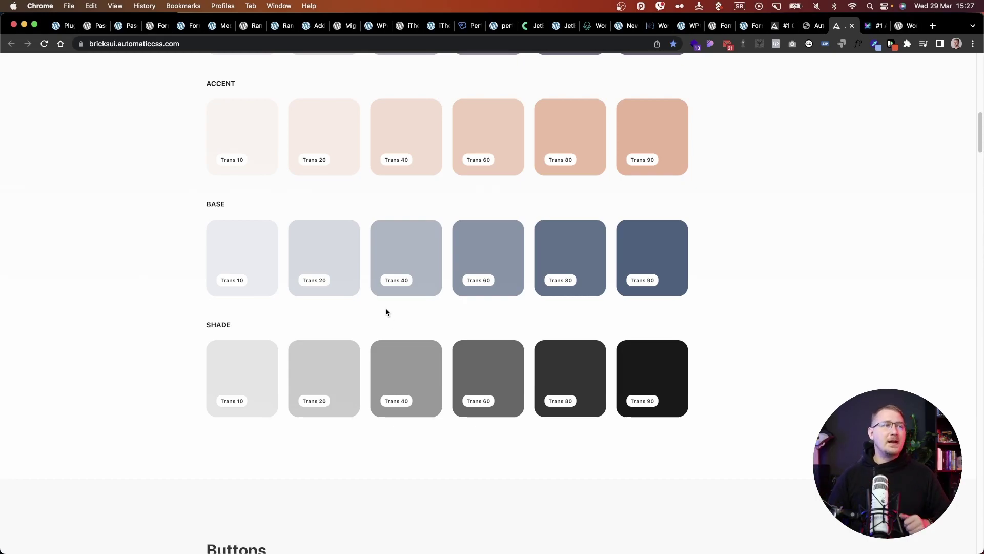
scroll(387, 309, up, 13)
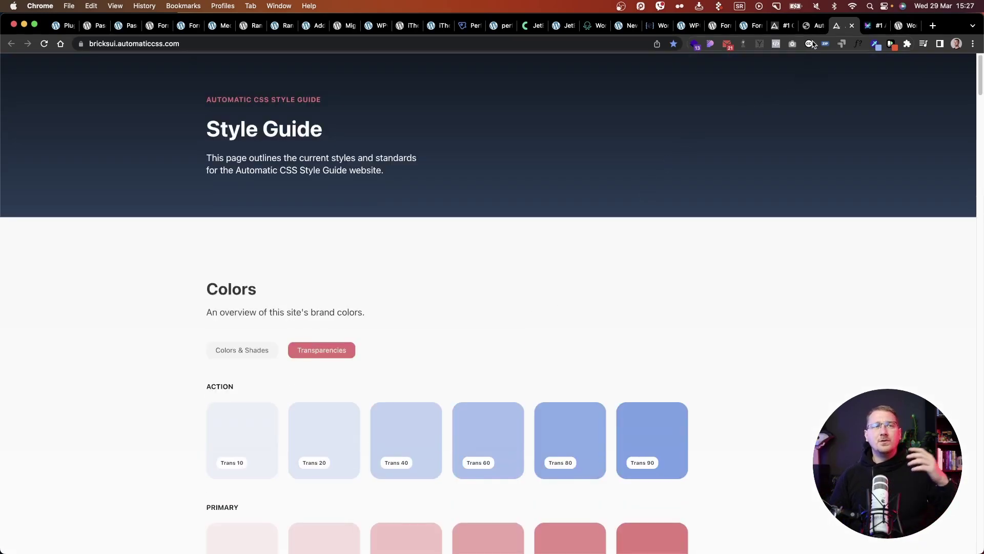
click(808, 26)
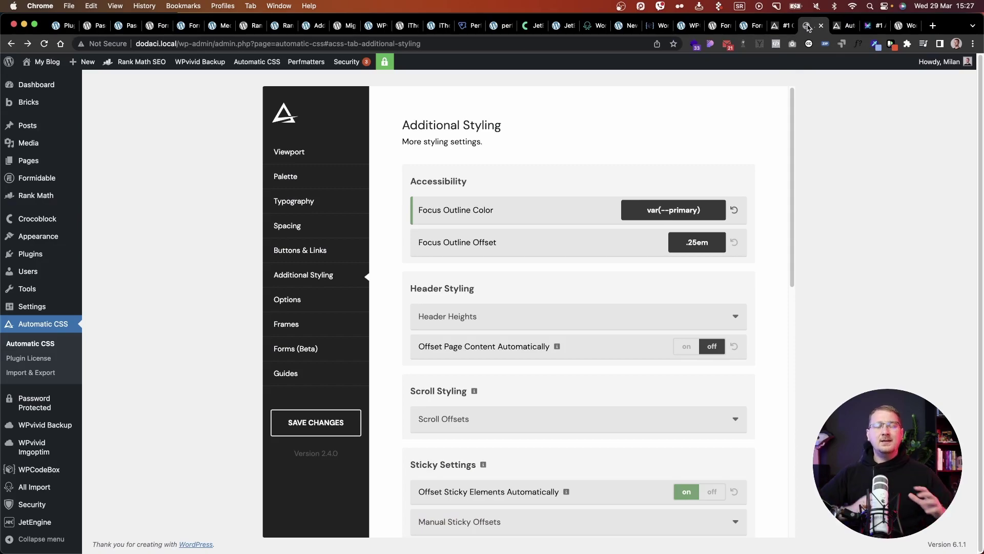
click(841, 29)
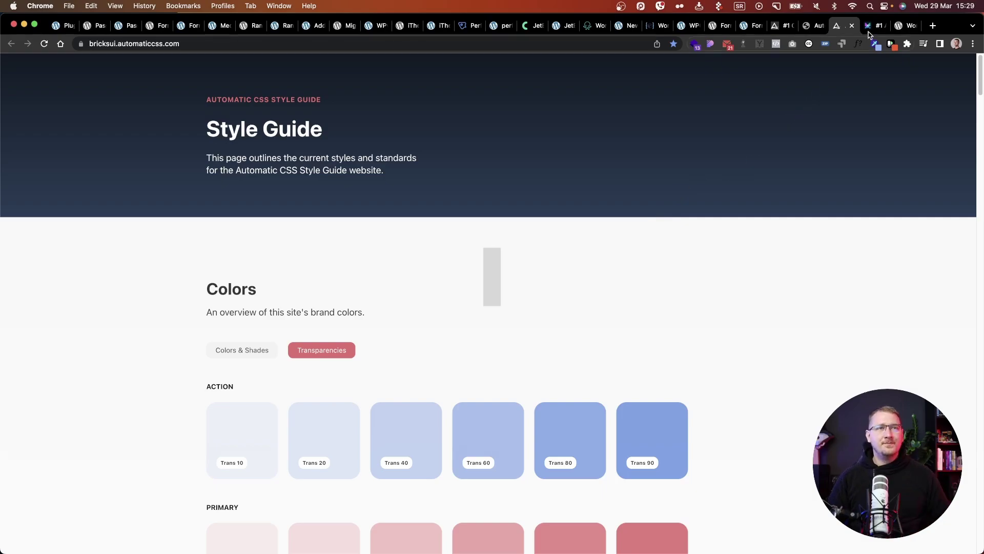
Step: Open the motion.page homepage to review the WordPress animation plugin
click(872, 26)
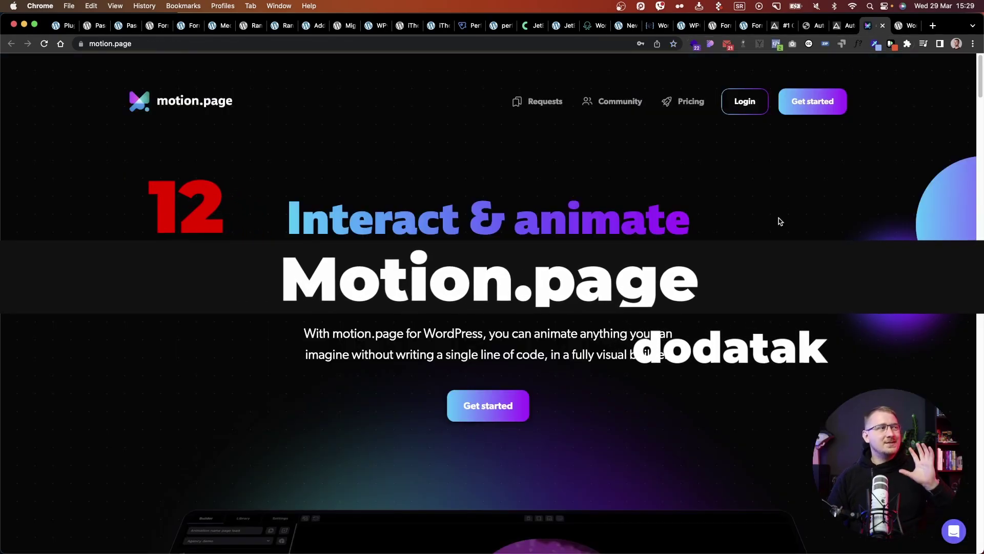